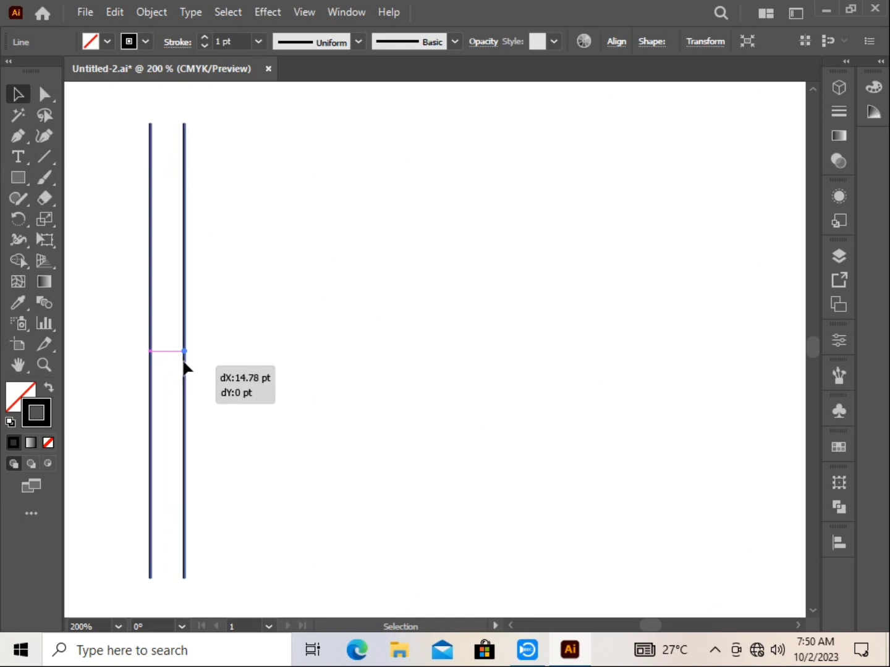
- Repeat the last line duplication to build a row of twelve evenly spaced vertical lines
key(ctrl+d)
key(ctrl+d)
key(ctrl+d)
key(ctrl+d)
key(ctrl+d)
key(ctrl+d)
key(ctrl+d)
key(ctrl+d)
key(ctrl+d)
key(ctrl+d)
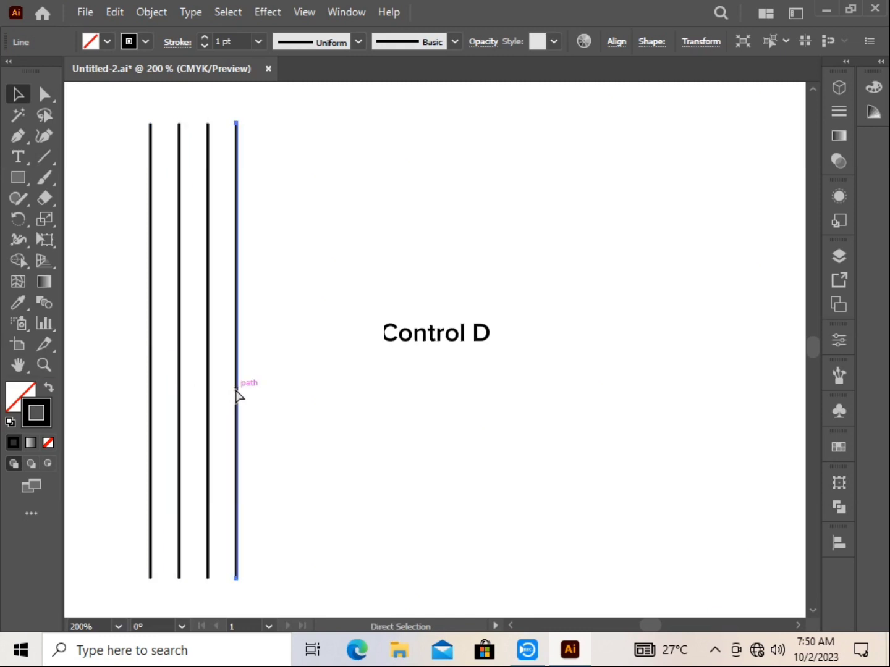
click(87, 149)
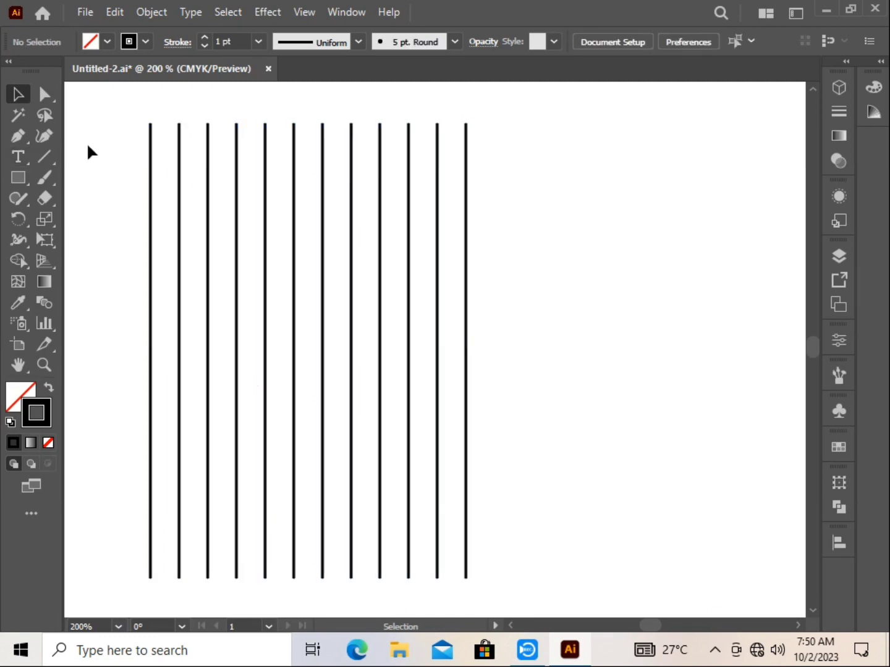
- Select all the vertical lines, move them to the right and group them
key(ctrl+a)
drag(350, 358, 426, 356)
right_click(425, 355)
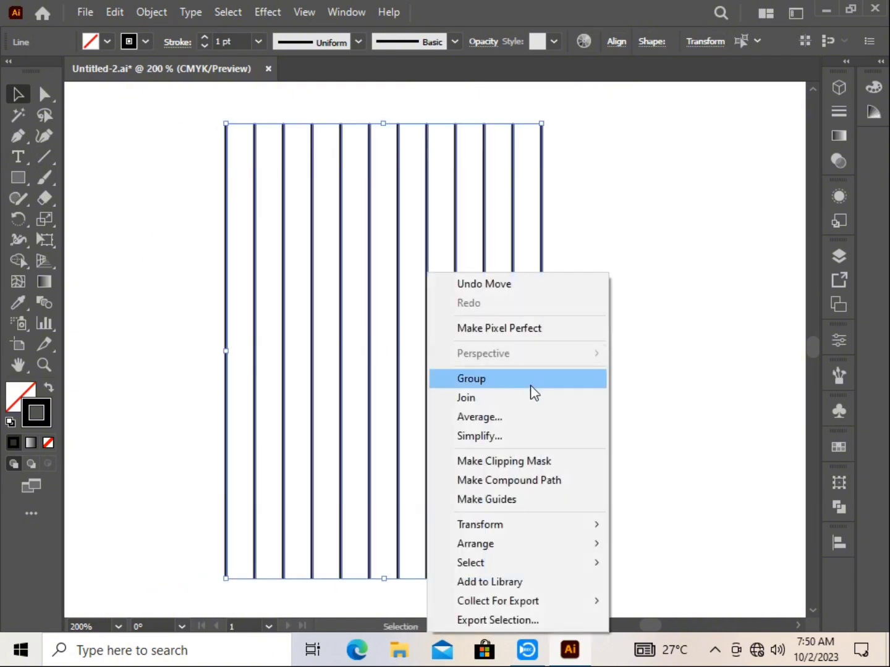
click(435, 314)
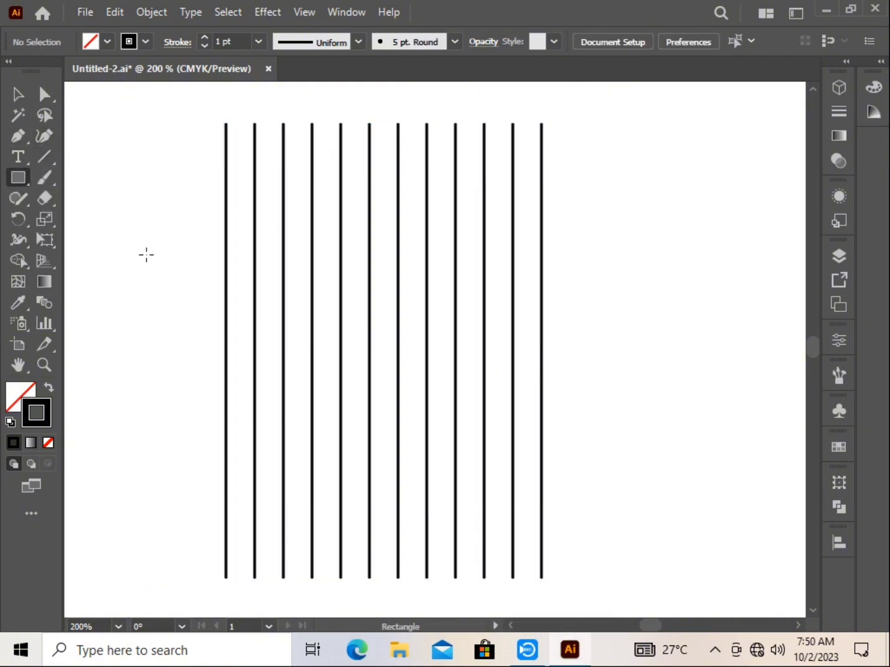
- Draw a long horizontal rectangle beside the lines and round its corners fully into a pill shape
drag(582, 286, 777, 350)
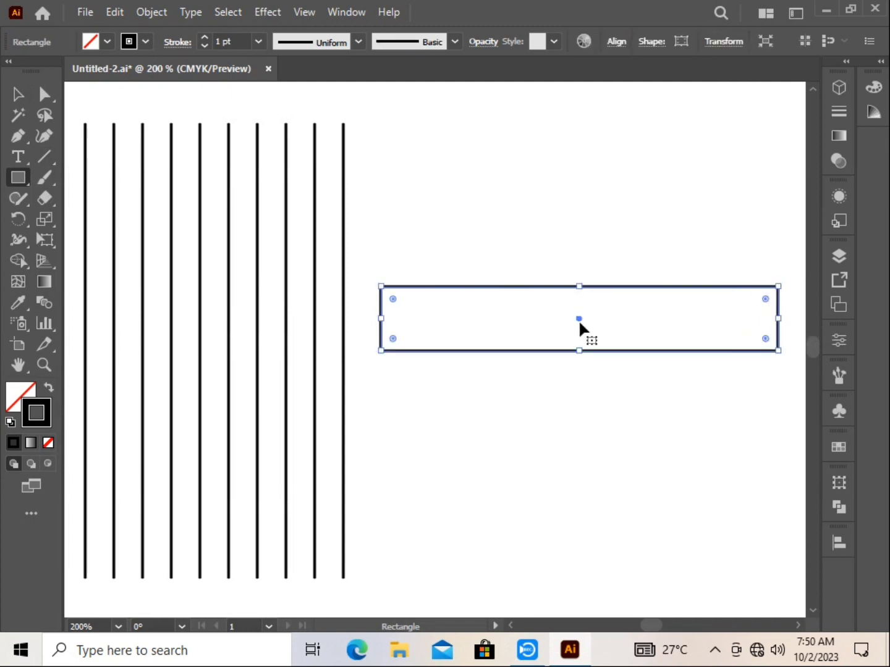
drag(579, 320, 556, 319)
drag(371, 300, 554, 297)
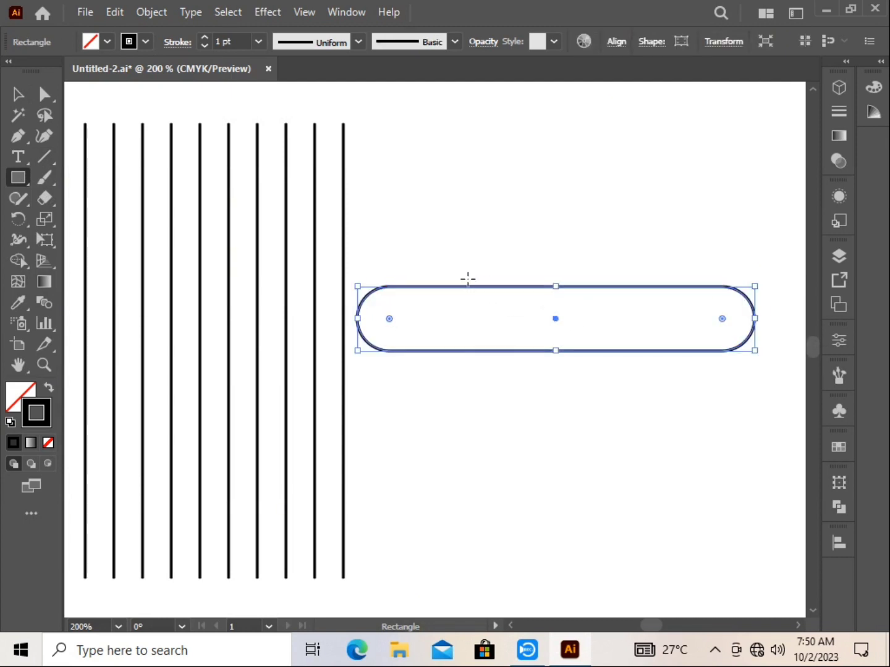
- Rotate the pill shape 45 degrees clockwise and move it slightly up and to the right
click(18, 94)
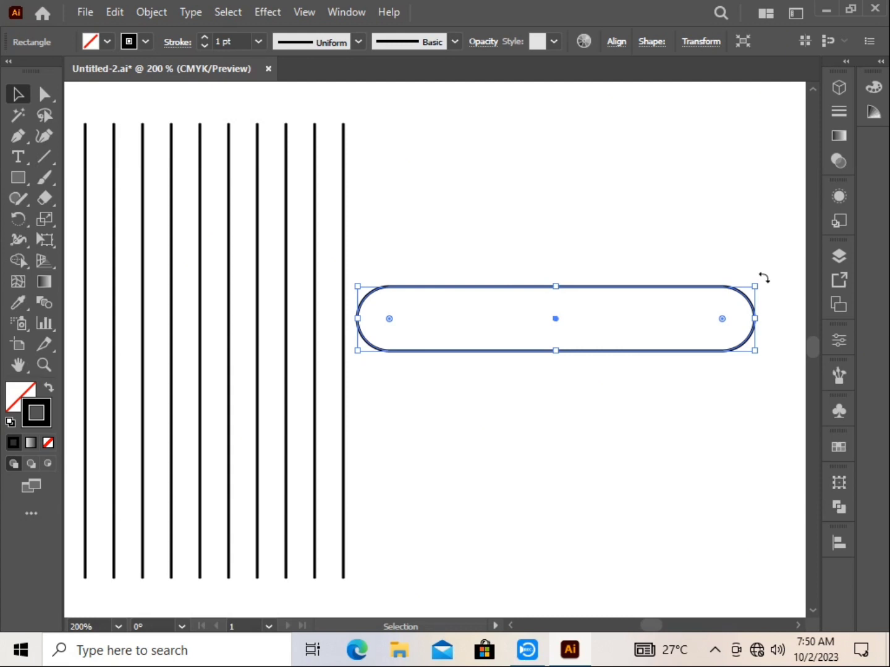
drag(765, 278, 788, 411)
drag(557, 319, 595, 300)
- Make a mirrored copy of the diagonal pill shape and move it left so the upper ends overlap as a heart
right_click(615, 324)
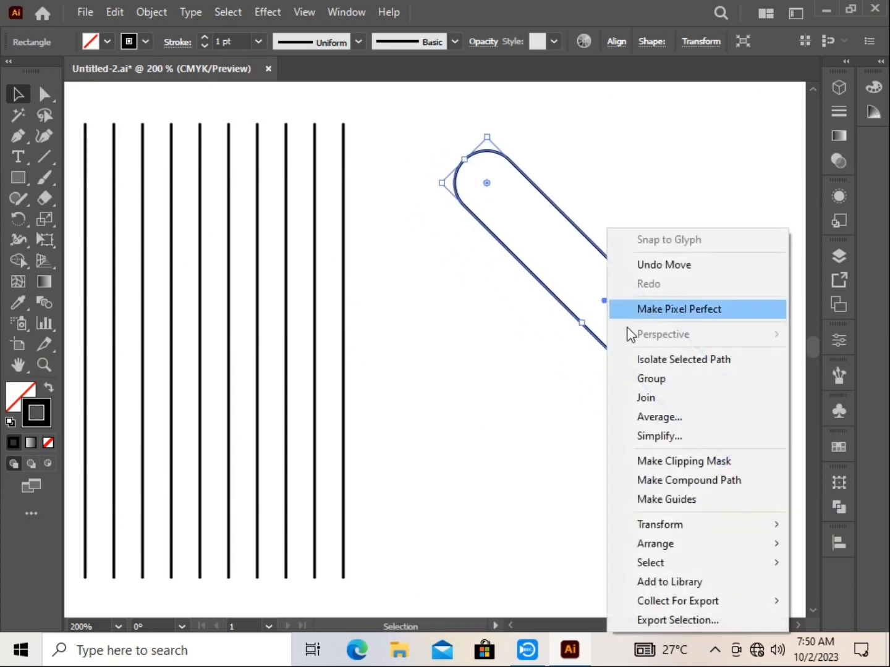
mouse_move(691, 522)
click(510, 436)
click(558, 400)
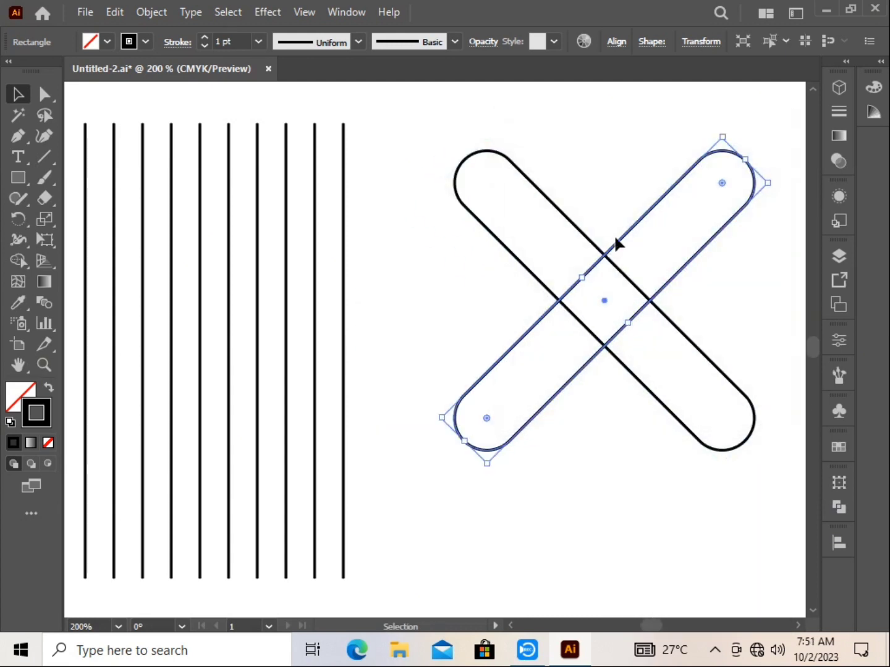
drag(627, 237, 474, 230)
click(414, 163)
- Use Shape Builder to remove the two long lower legs and merge the remaining overlapping regions into one heart
key(ctrl+a)
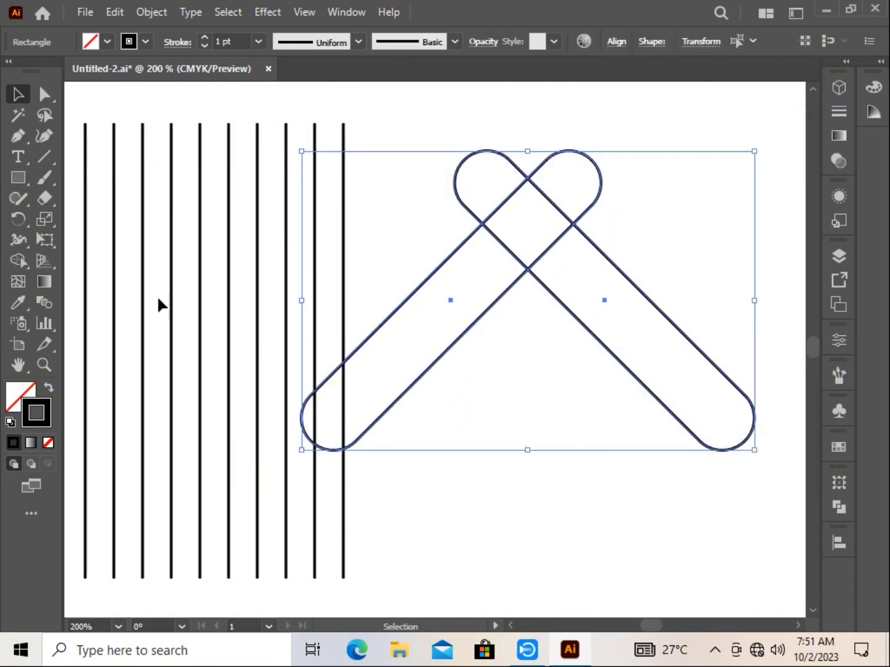
click(19, 262)
click(36, 256)
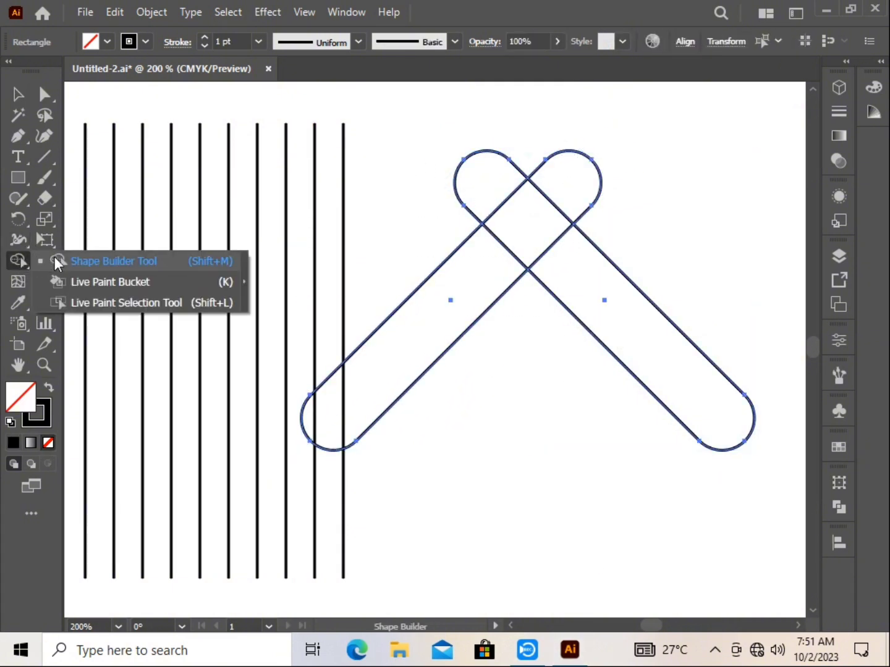
alt+click(448, 264)
alt+click(600, 255)
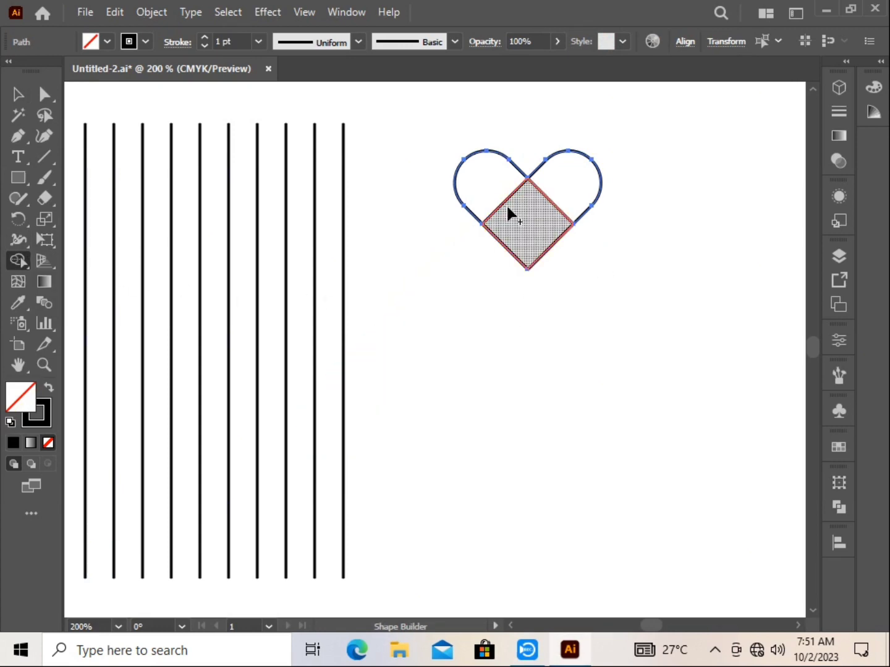
mouse_move(510, 210)
mouse_down()
mouse_move(506, 223)
mouse_move(475, 183)
mouse_up()
key(v)
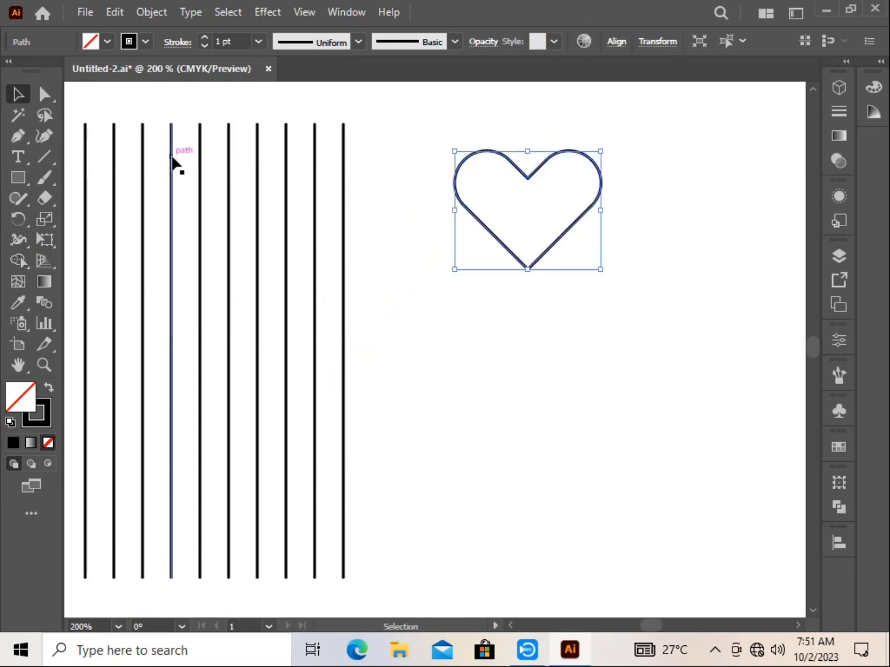
- Bring the line group and the heart together and align their centers horizontally and vertically
drag(172, 161, 403, 141)
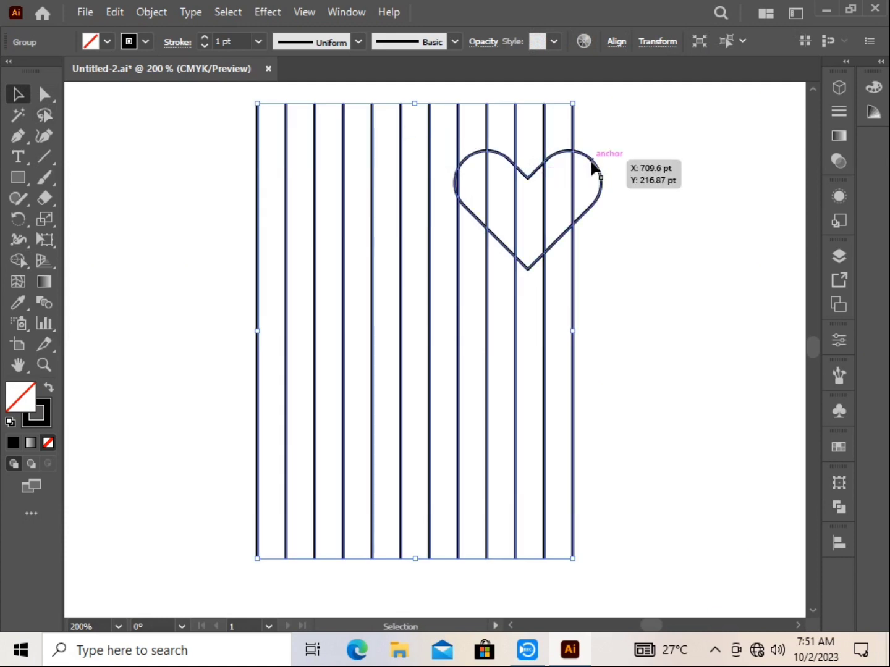
drag(591, 162, 486, 251)
key(ctrl+a)
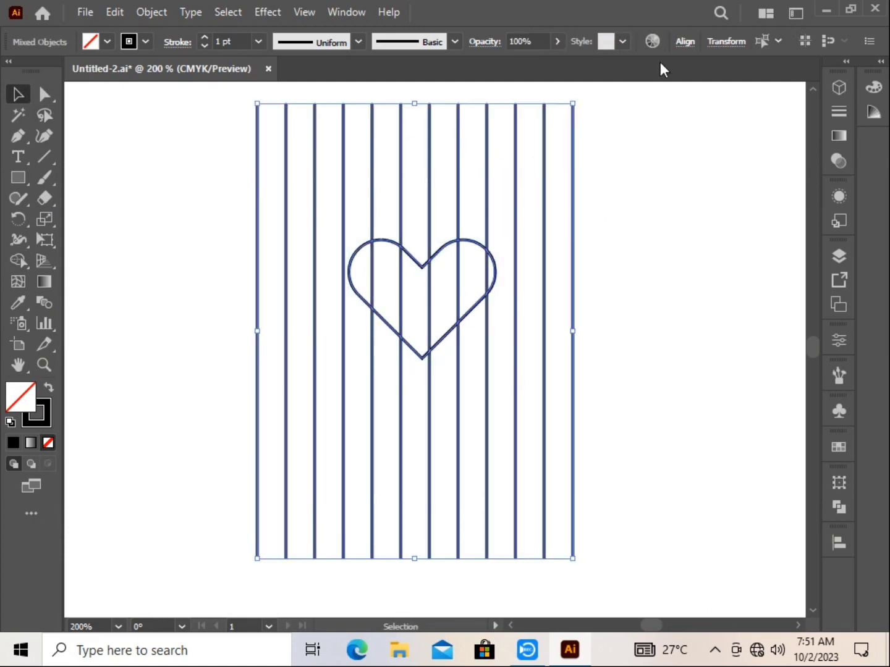
click(685, 42)
click(533, 91)
click(645, 91)
click(727, 357)
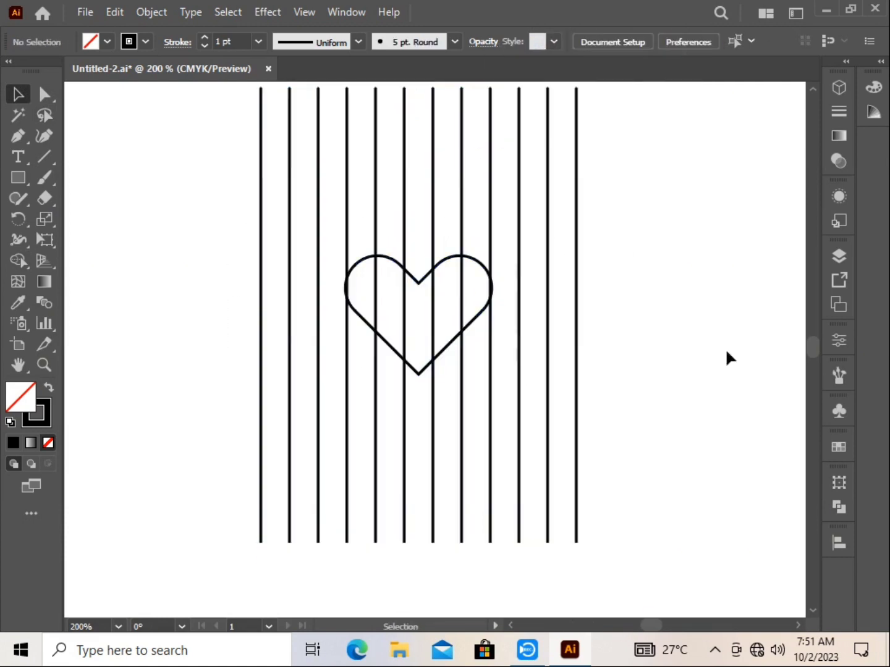
- Scale the heart up proportionally from its center until its sides meet the outermost vertical lines
click(423, 283)
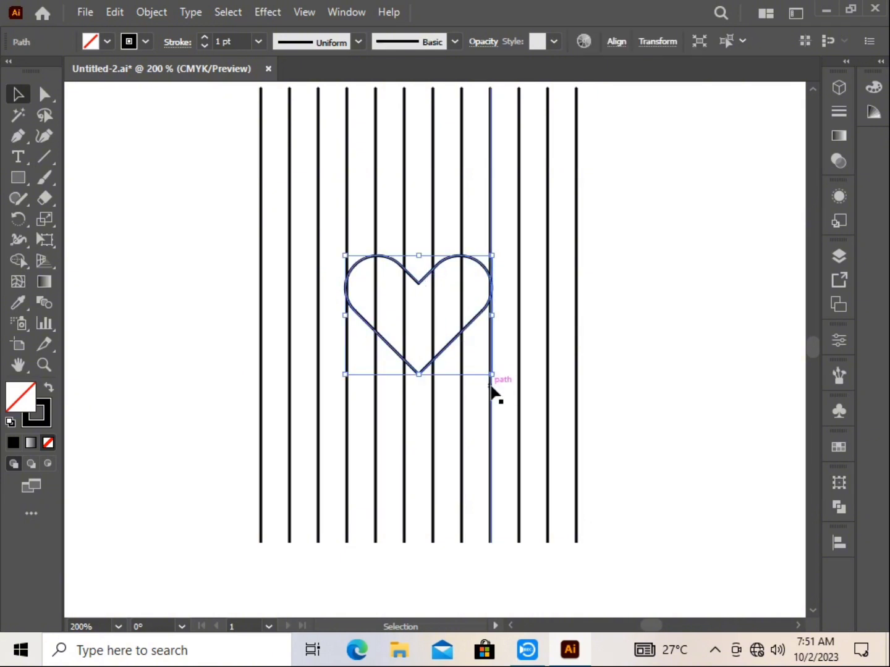
drag(489, 374, 581, 464)
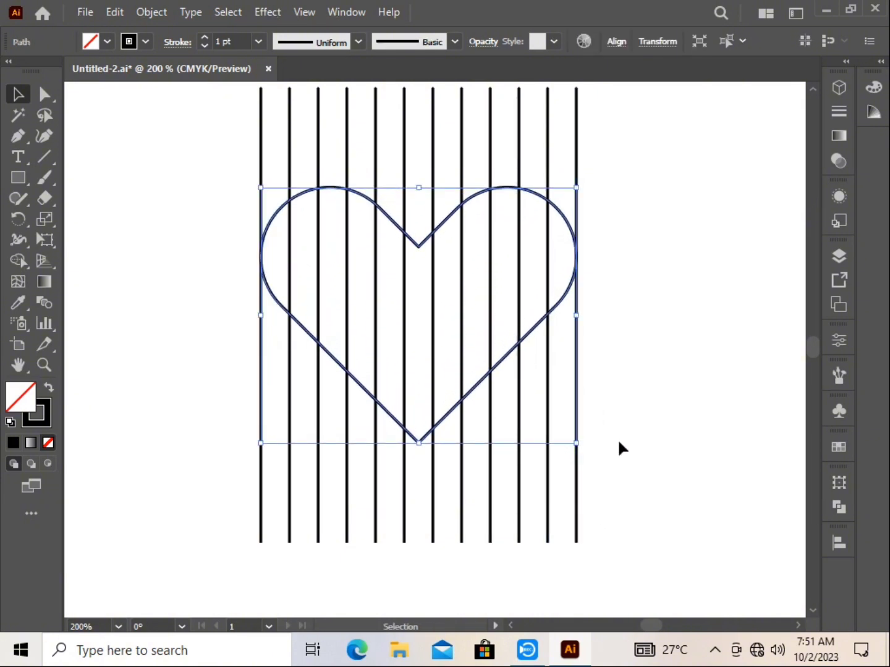
click(665, 401)
- Paste a copy of the heart in place and scale it down from the center to the second line on each side
click(441, 224)
click(115, 11)
click(159, 95)
click(115, 11)
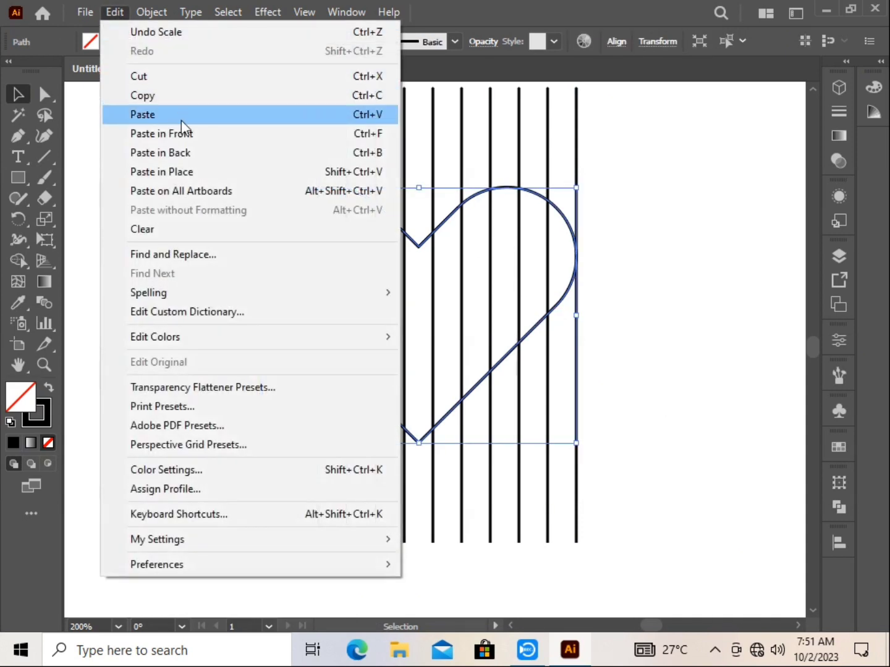
click(198, 171)
drag(578, 444, 559, 419)
- Select the whole artwork and move it slightly down and to the left
click(661, 404)
key(ctrl+a)
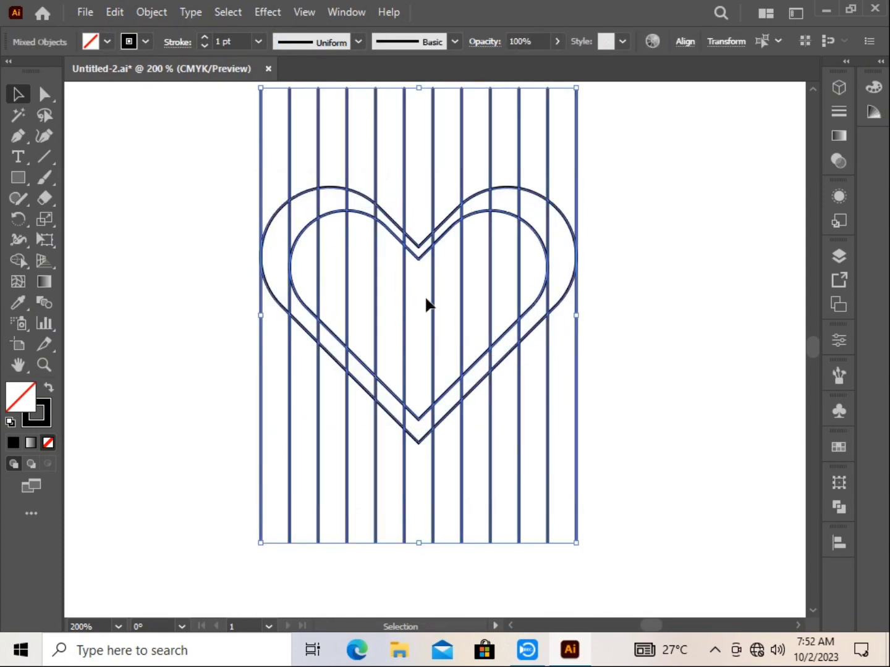
drag(432, 306, 421, 353)
- Examine in Outline view how the sides of both hearts meet the vertical lines, and return to Preview
click(303, 12)
click(362, 24)
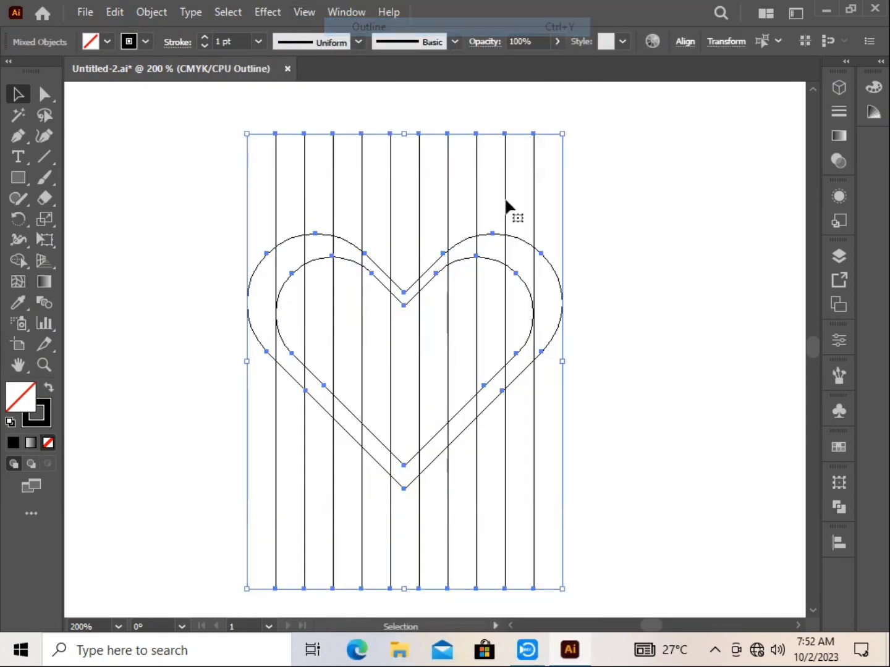
click(638, 348)
scroll(610, 343, up, 3)
drag(489, 284, 597, 339)
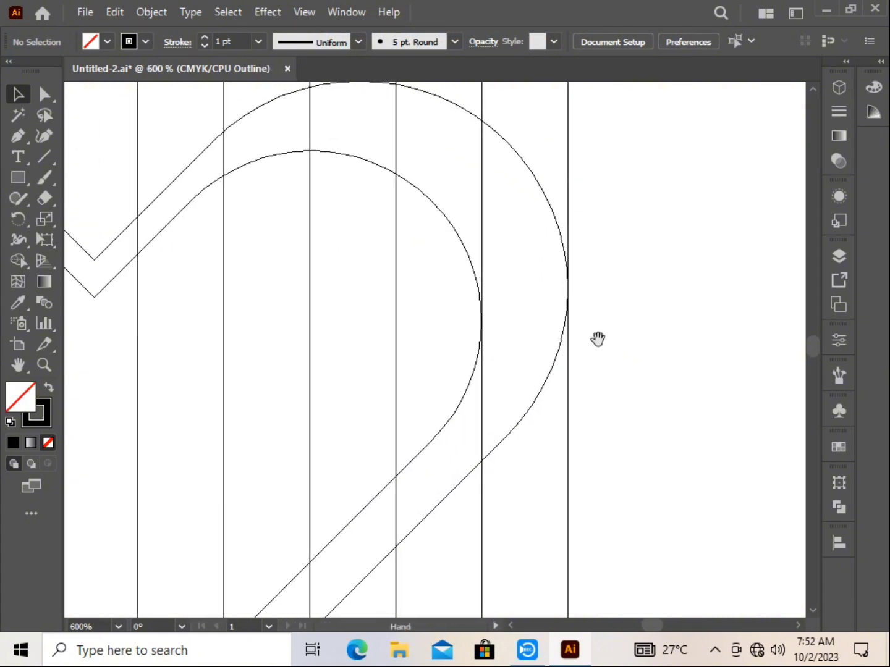
drag(312, 309, 667, 236)
drag(259, 264, 475, 331)
scroll(472, 329, down, 3)
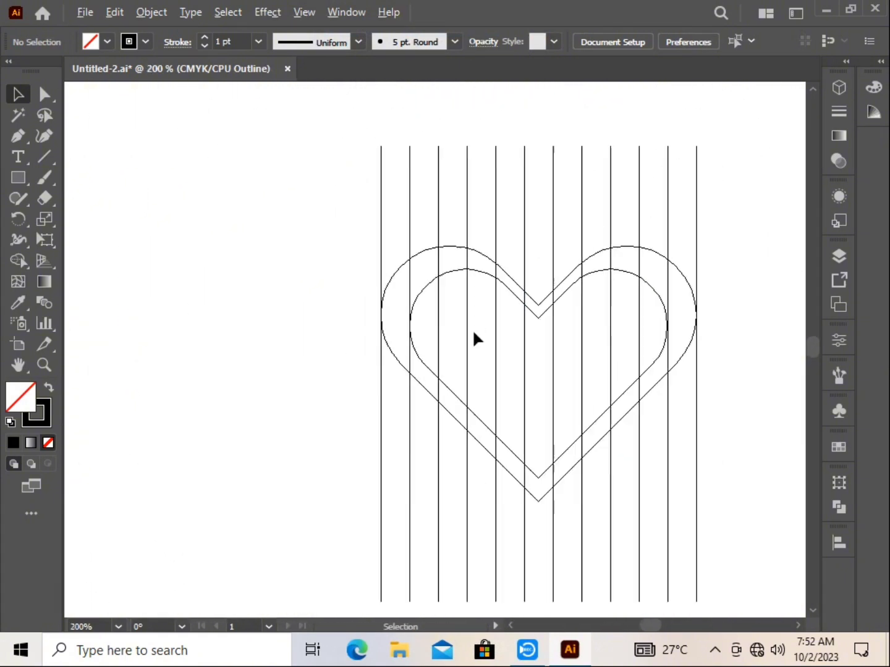
drag(744, 344, 641, 322)
key(ctrl+y)
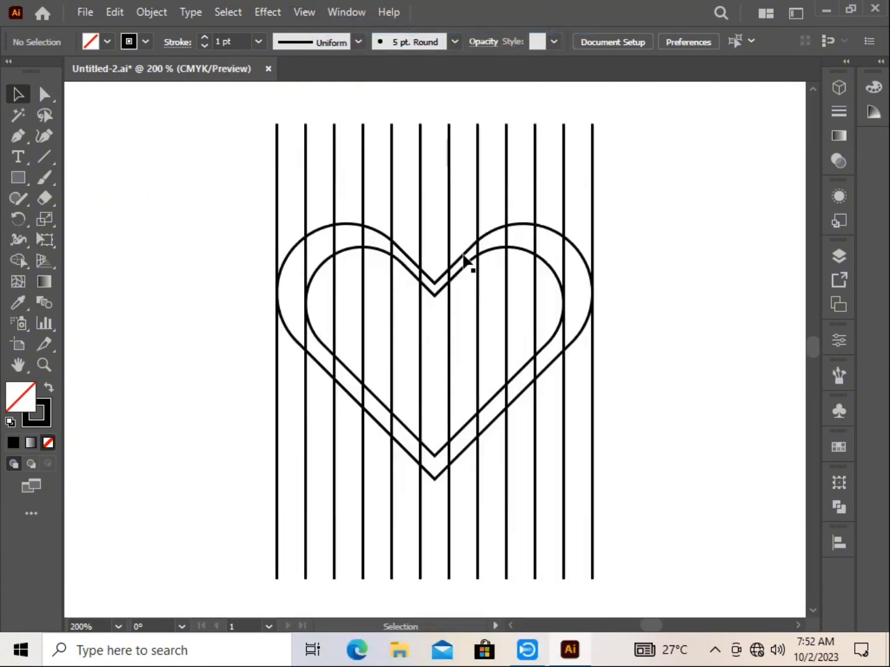
- Offset the outer heart's path outward by 12.4286 pt with miter joins
click(342, 224)
click(145, 13)
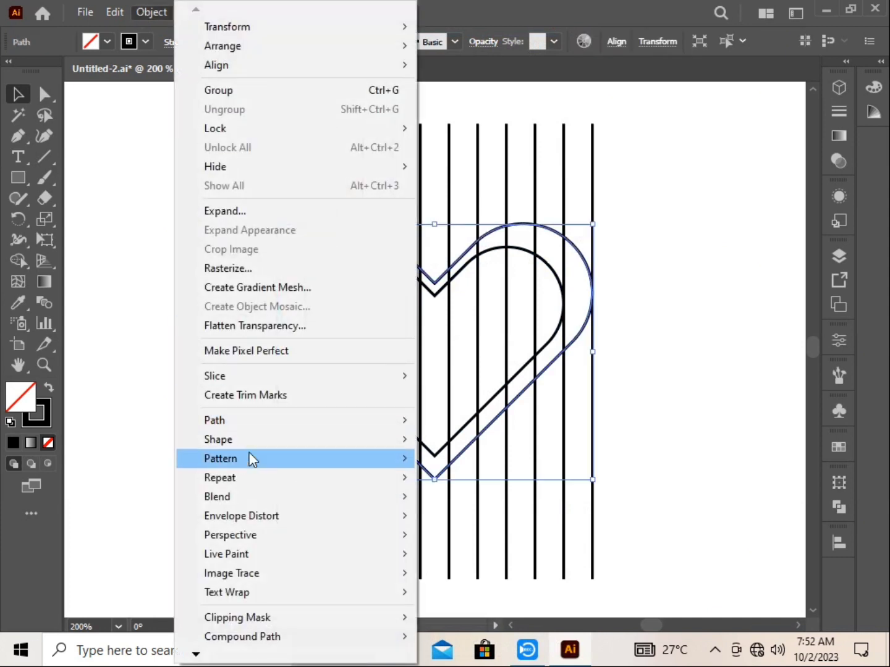
mouse_move(254, 425)
click(480, 481)
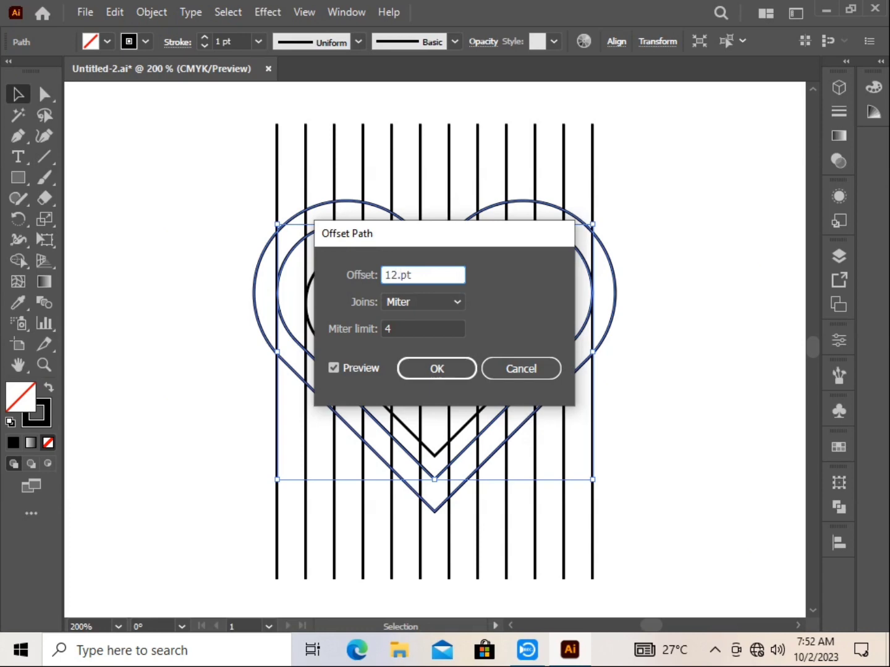
click(437, 368)
- Add another 12.4286 pt offset path outside the newly created heart, keeping miter joins
click(152, 12)
mouse_move(274, 425)
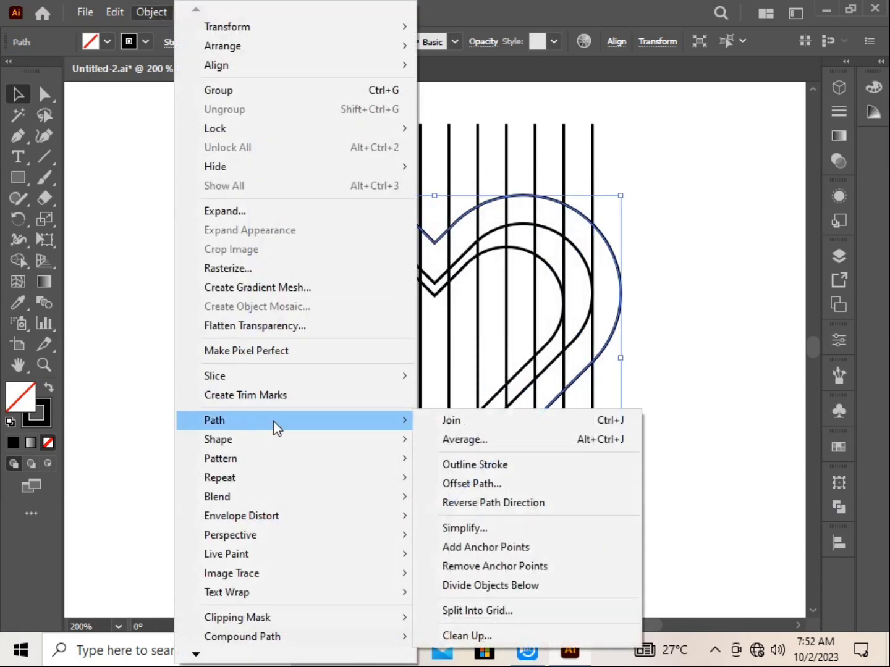
click(499, 484)
click(333, 366)
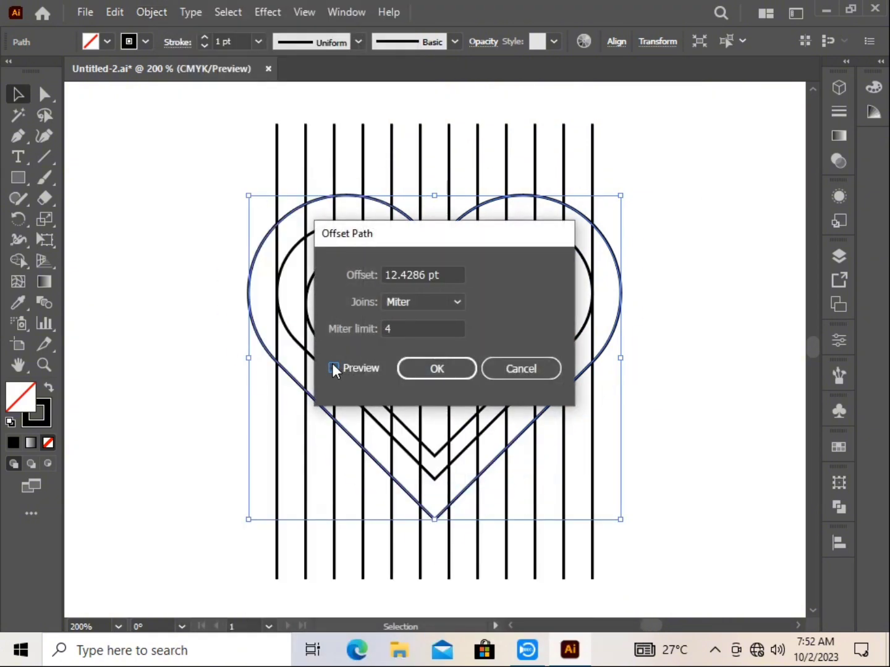
click(331, 365)
click(436, 368)
click(676, 399)
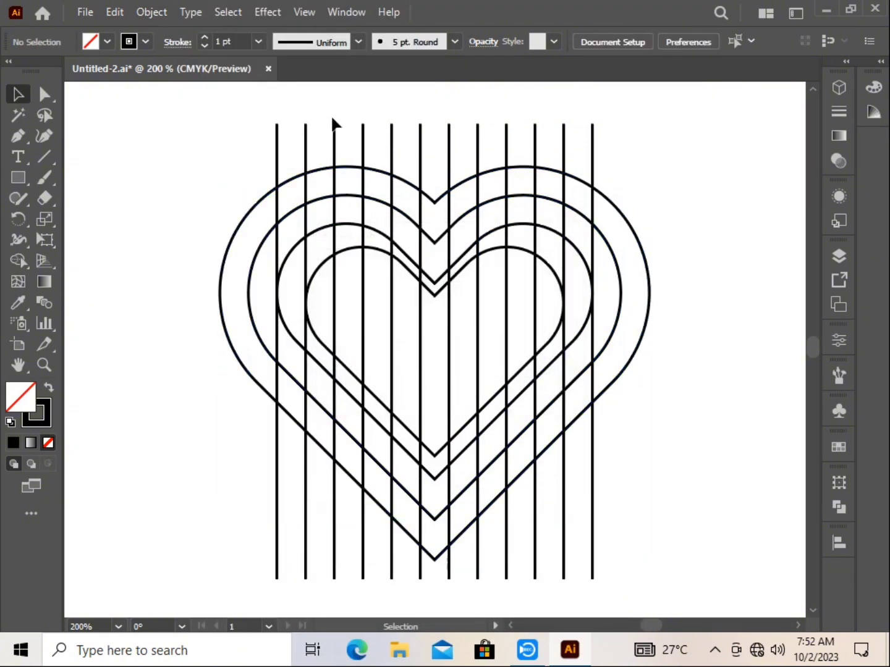
- Try to paste a copy of the line group in place and rotate it
drag(603, 151, 612, 147)
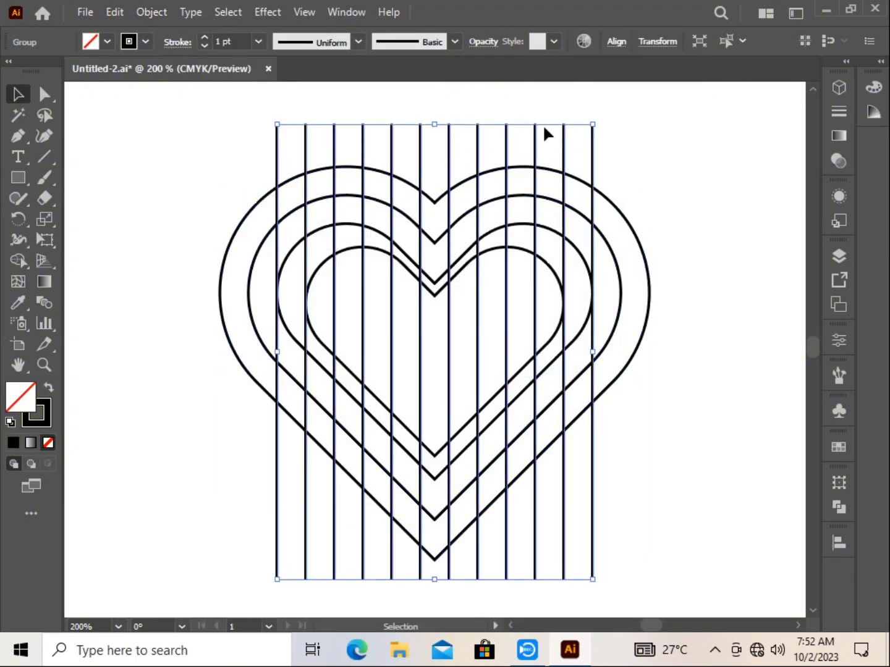
click(115, 12)
click(166, 102)
click(152, 11)
mouse_move(121, 15)
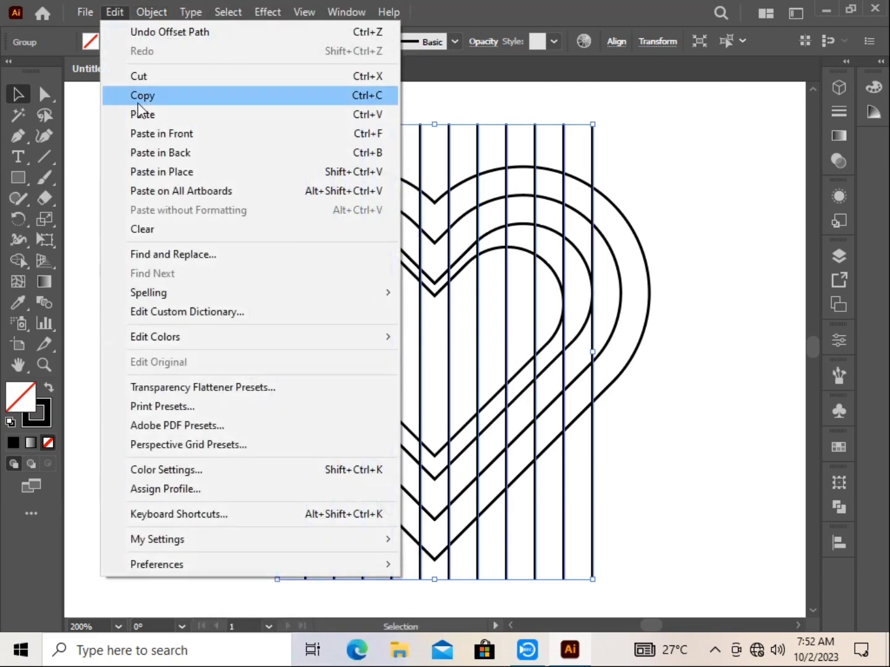
click(169, 171)
click(653, 177)
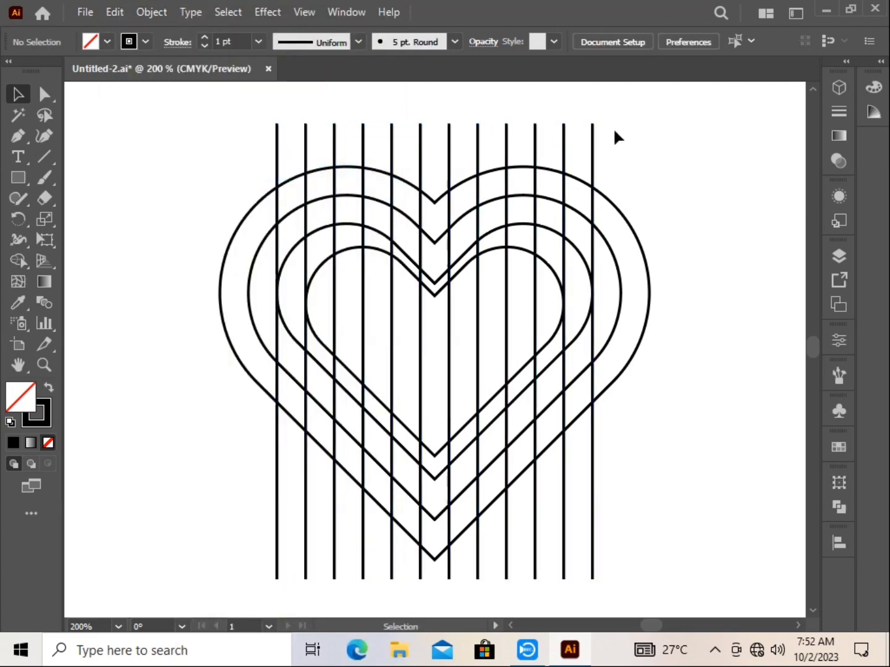
drag(270, 142, 272, 142)
drag(596, 115, 727, 270)
key(ctrl+z)
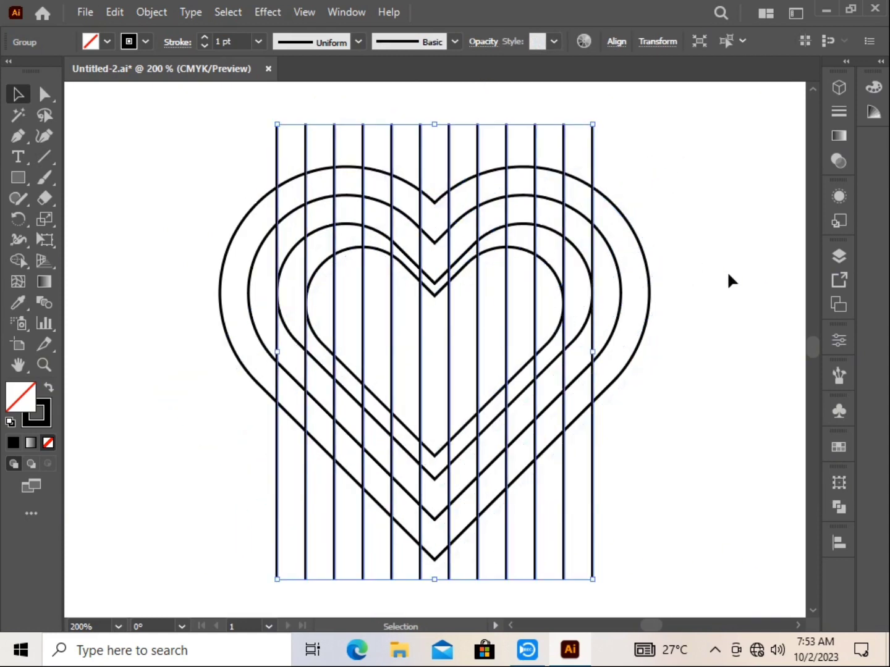
click(727, 271)
- Copy the vertical line group and paste the copy in place
drag(605, 150, 605, 150)
click(115, 12)
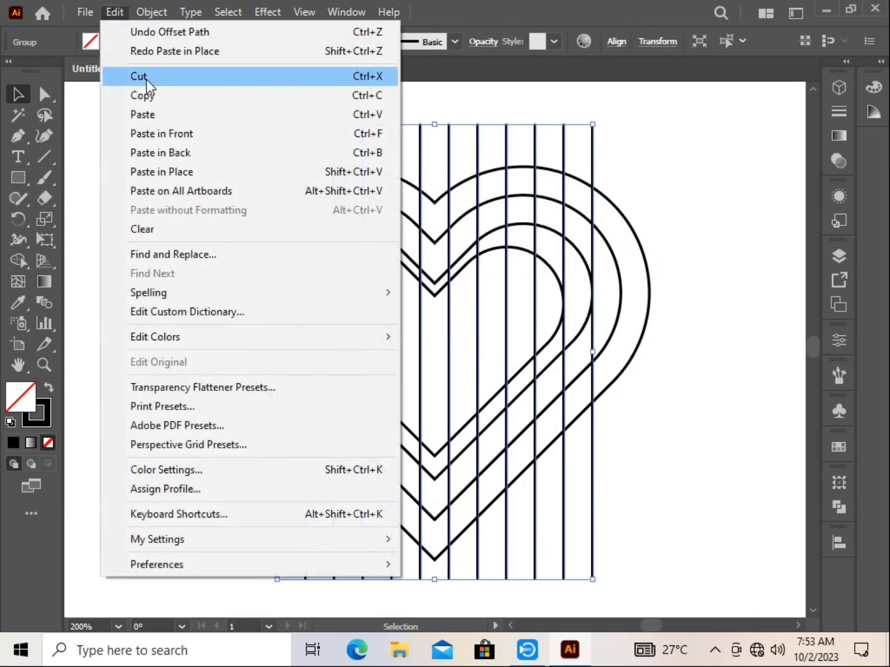
click(120, 14)
click(116, 12)
click(170, 172)
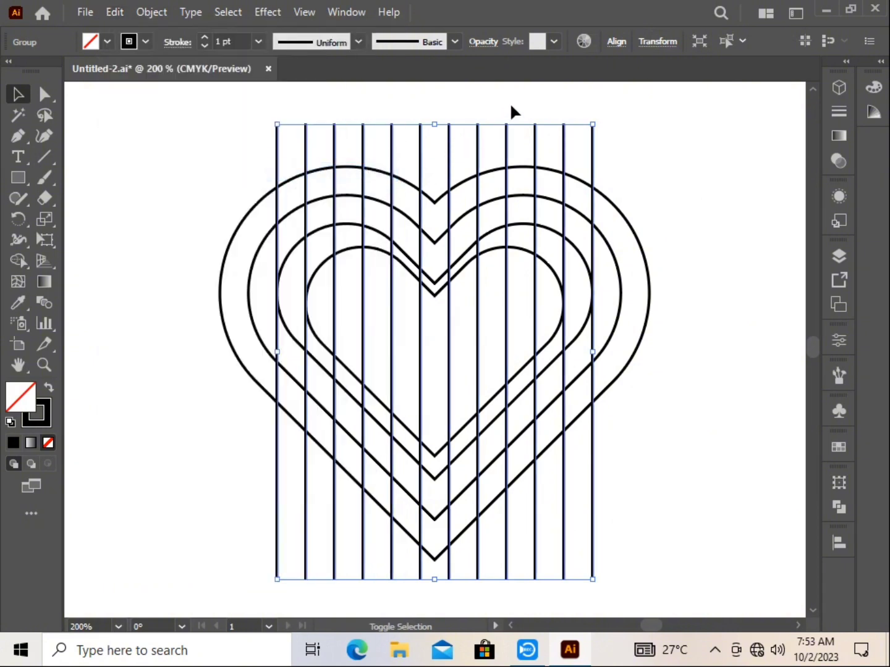
- Rotate the copied line group about its centre until its lines run horizontally across the hearts
drag(594, 116, 704, 431)
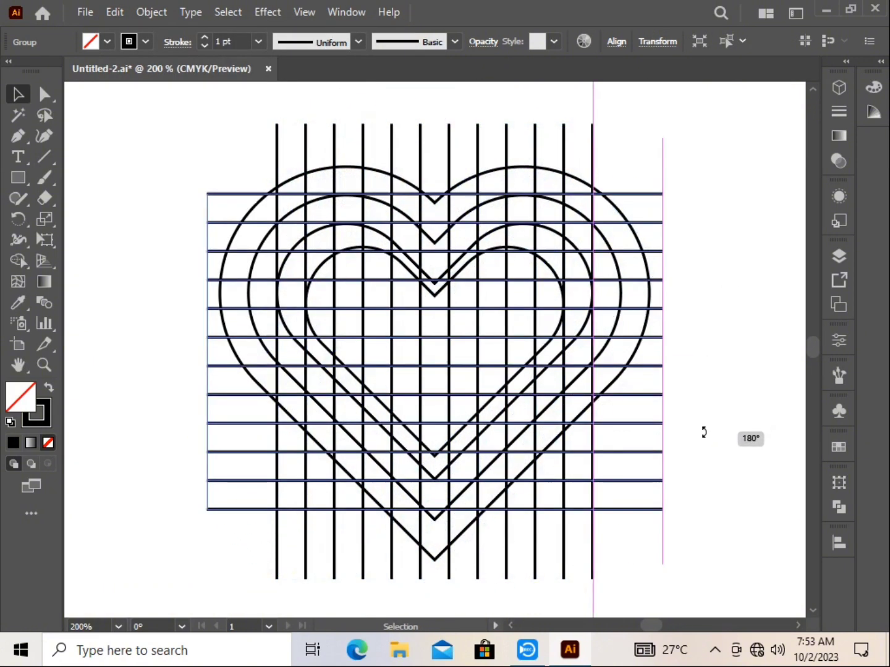
click(711, 351)
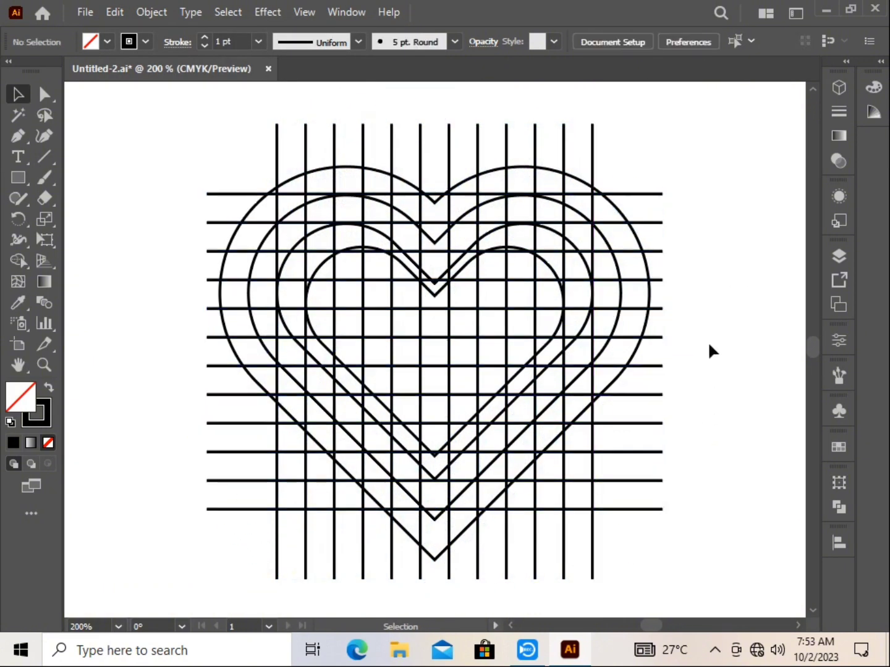
drag(641, 394, 640, 393)
click(711, 423)
- Ungroup the horizontal line group and the vertical line group
click(636, 452)
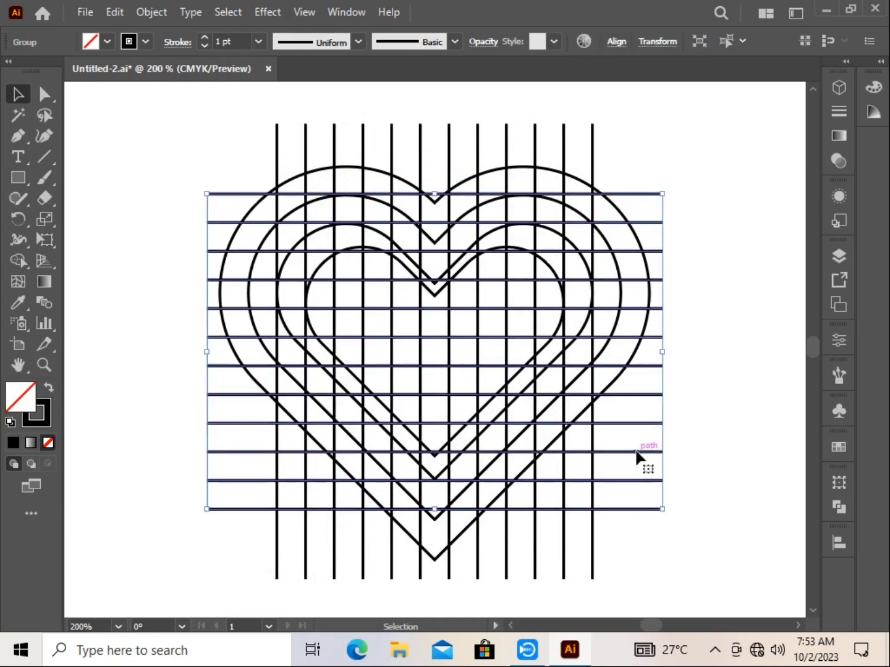
right_click(636, 452)
click(688, 293)
click(689, 358)
drag(353, 148, 352, 147)
right_click(352, 147)
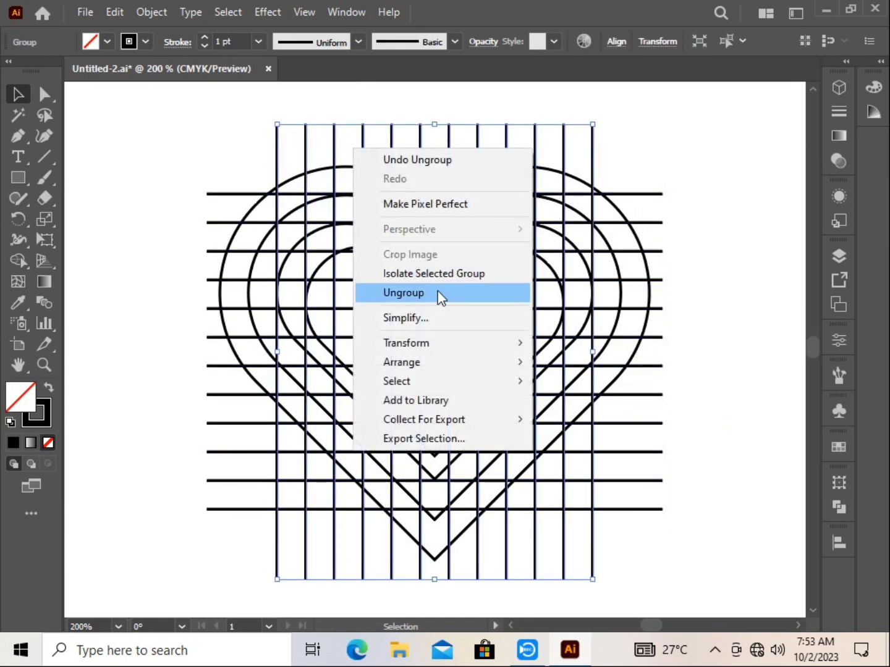
click(439, 298)
- Delete the five lowest and three uppermost horizontal lines, keeping only the four middle ones
drag(678, 522, 640, 484)
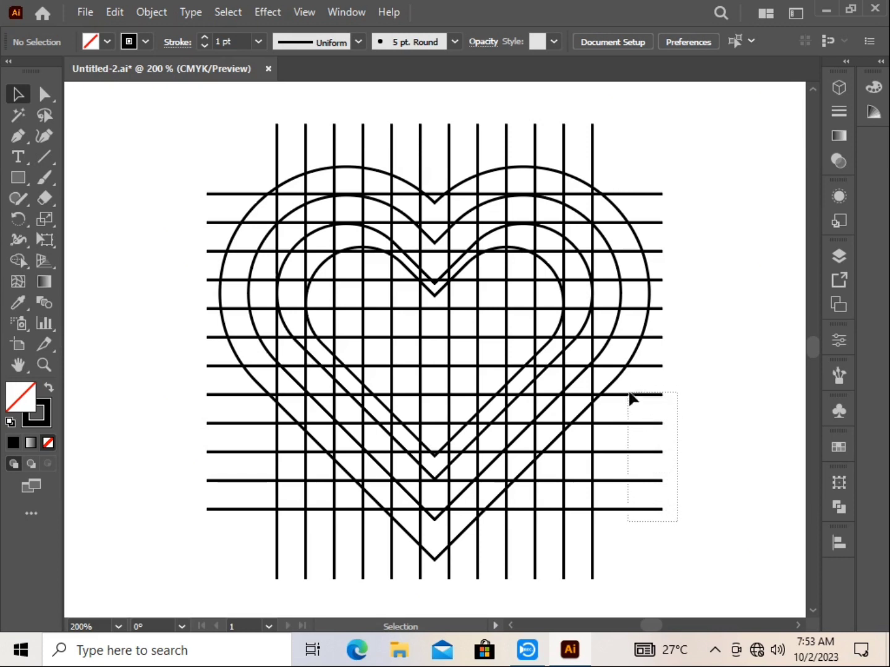
drag(629, 397, 630, 392)
key(Delete)
drag(679, 254, 665, 386)
key(Delete)
- Nudge the four remaining horizontal lines down so the uppermost sits just below the inner heart's notch
key(Down)
key(Down)
key(Down)
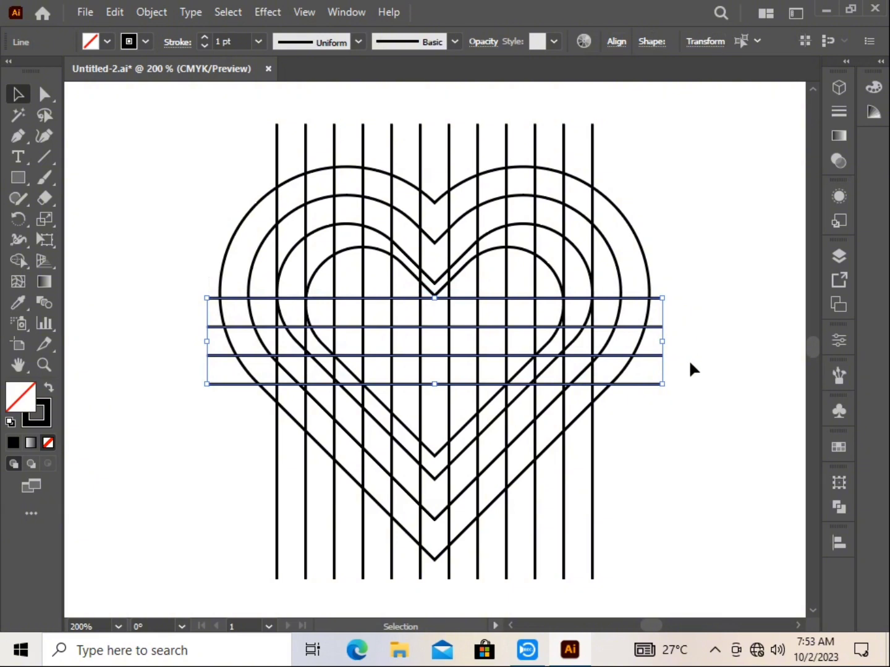
key(Down)
click(745, 321)
- Select all the lines and heart outlines and activate the Shape Builder tool
drag(164, 136, 676, 530)
scroll(675, 521, down, 1)
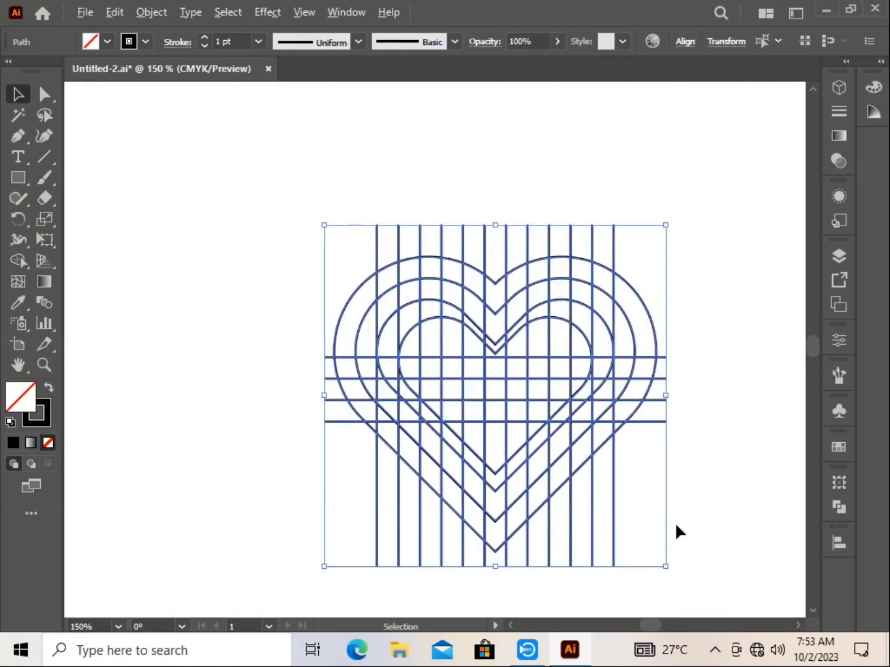
scroll(675, 514, up, 1)
drag(547, 419, 484, 387)
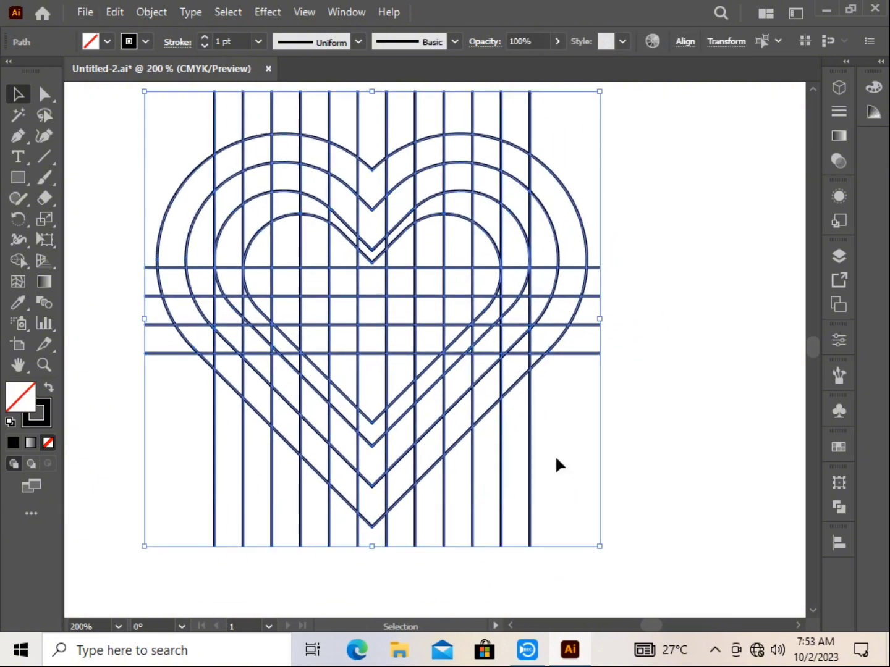
key(shift+m)
click(19, 260)
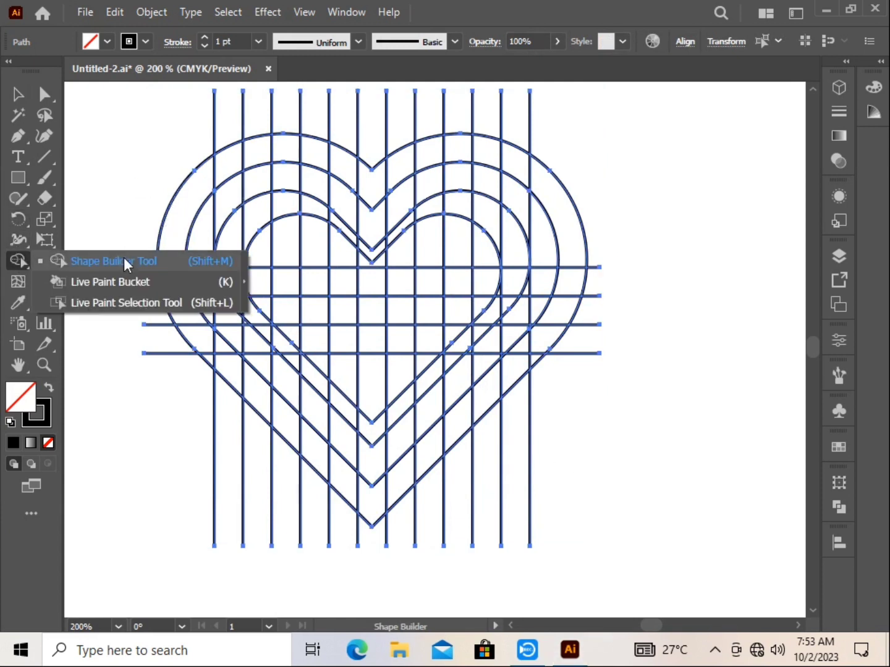
click(143, 261)
- Set the fill to the red swatch C=0 M=90 Y=85 K=0, leaving the swatch's options untouched
click(92, 42)
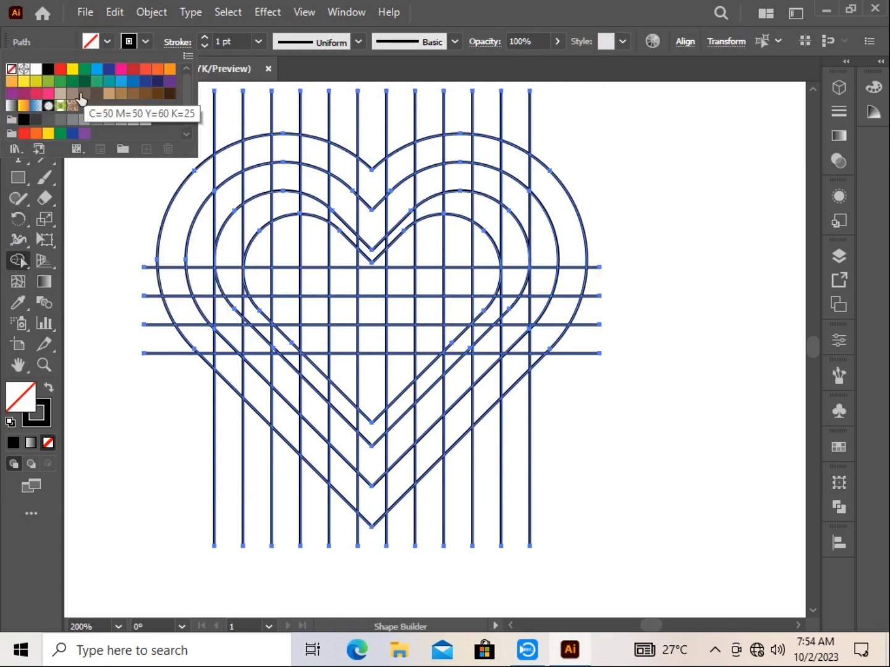
click(47, 95)
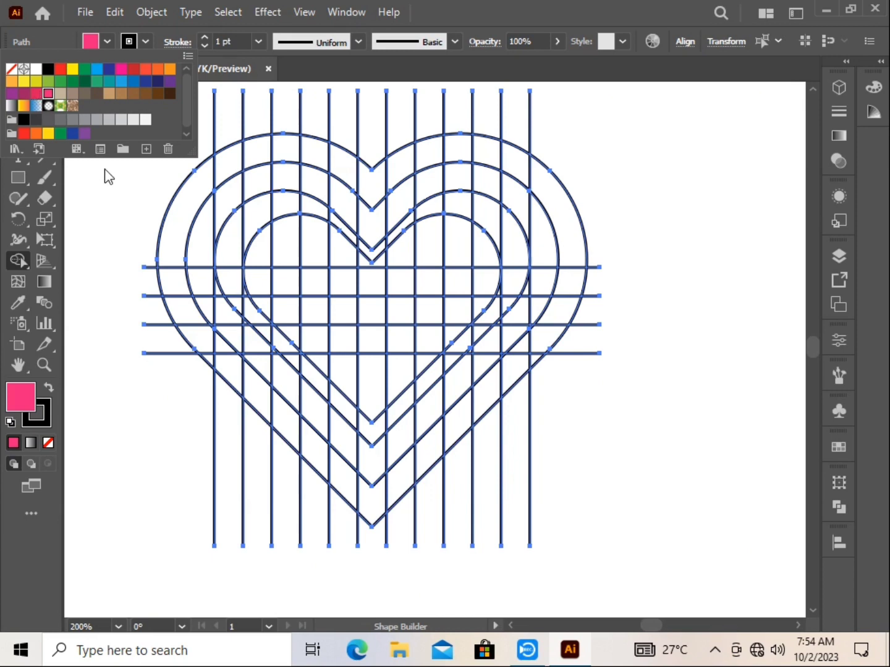
double_click(144, 72)
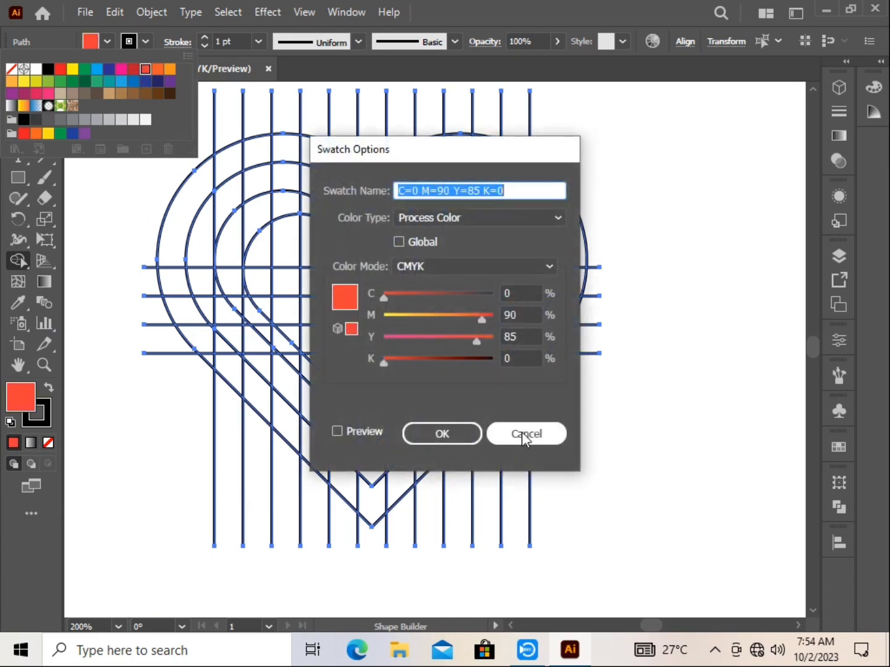
click(521, 432)
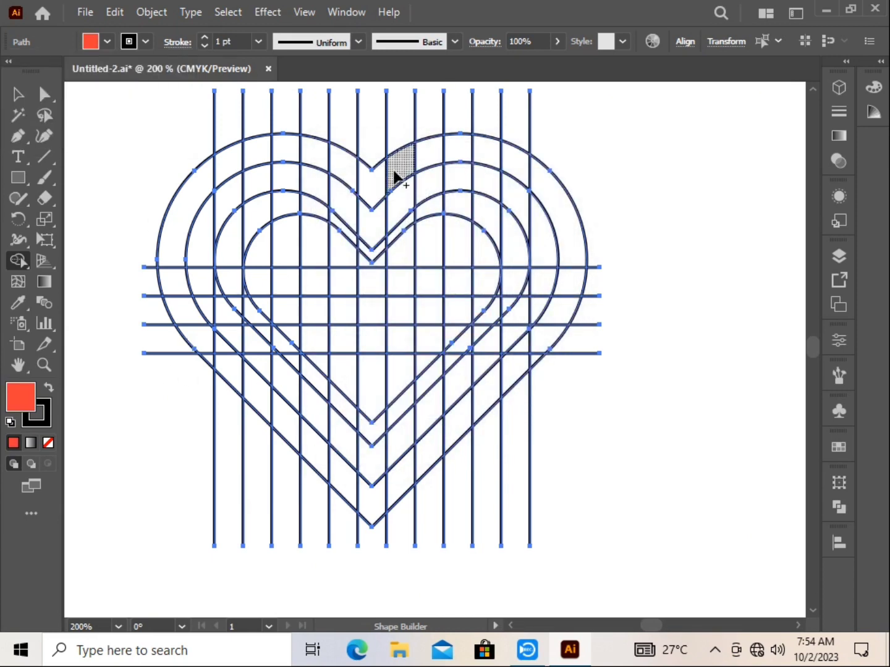
- Merge the outermost band of the heart's right half into one filled shape, from the notch to the lower tip
mouse_move(392, 176)
mouse_down()
mouse_move(422, 155)
mouse_move(477, 144)
mouse_move(517, 159)
mouse_move(560, 218)
mouse_up()
mouse_move(555, 312)
mouse_down()
mouse_move(532, 353)
mouse_move(402, 474)
mouse_up()
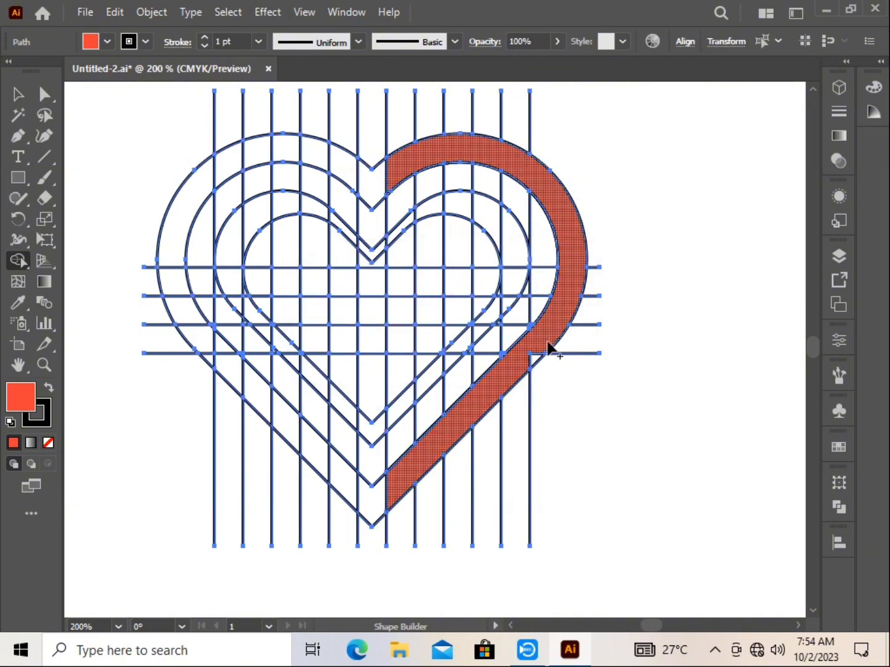
drag(537, 359, 546, 348)
- Change the fill to a darker red and merge the vertical column just right of centre with the outer band
click(92, 43)
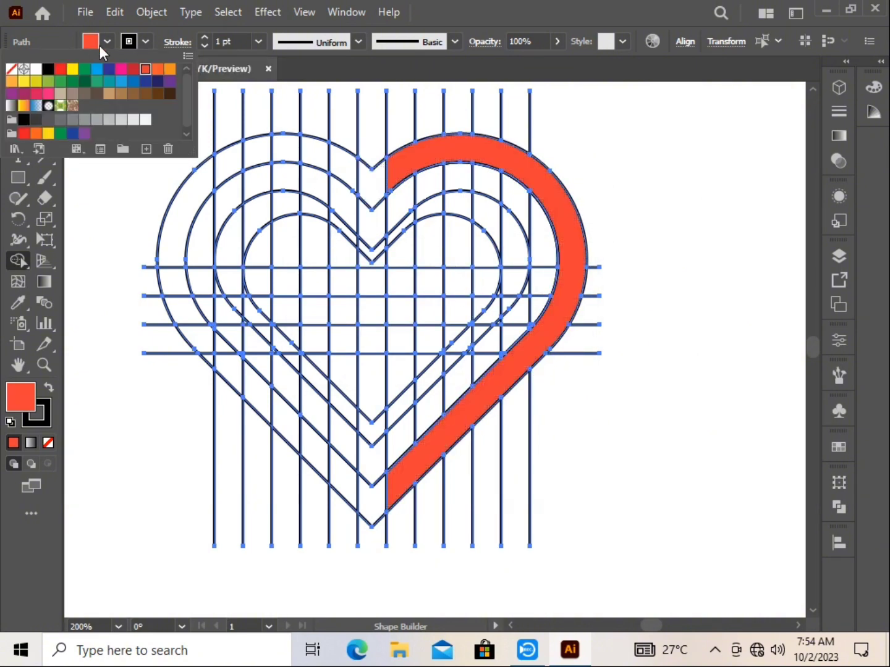
click(143, 74)
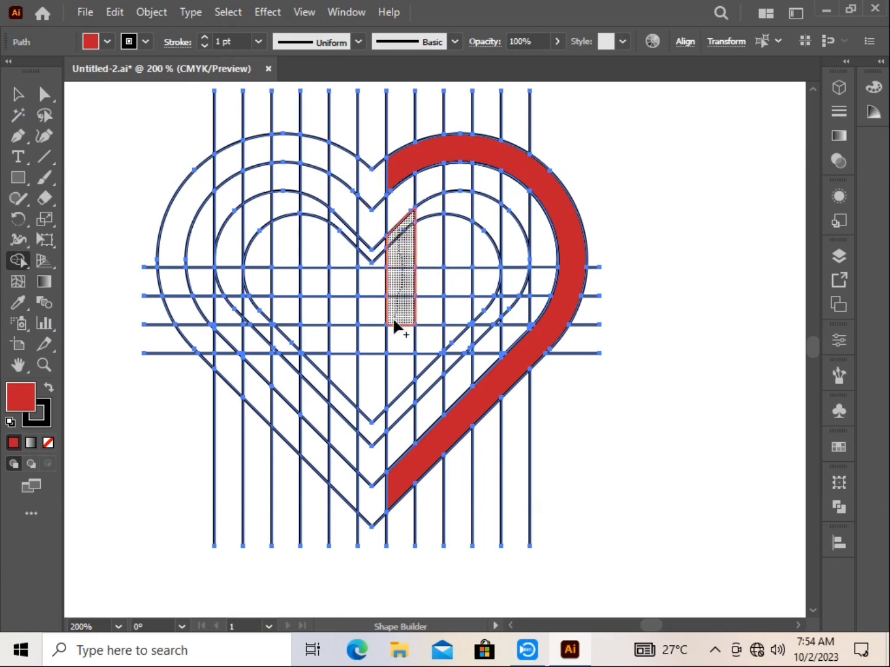
drag(393, 322, 398, 473)
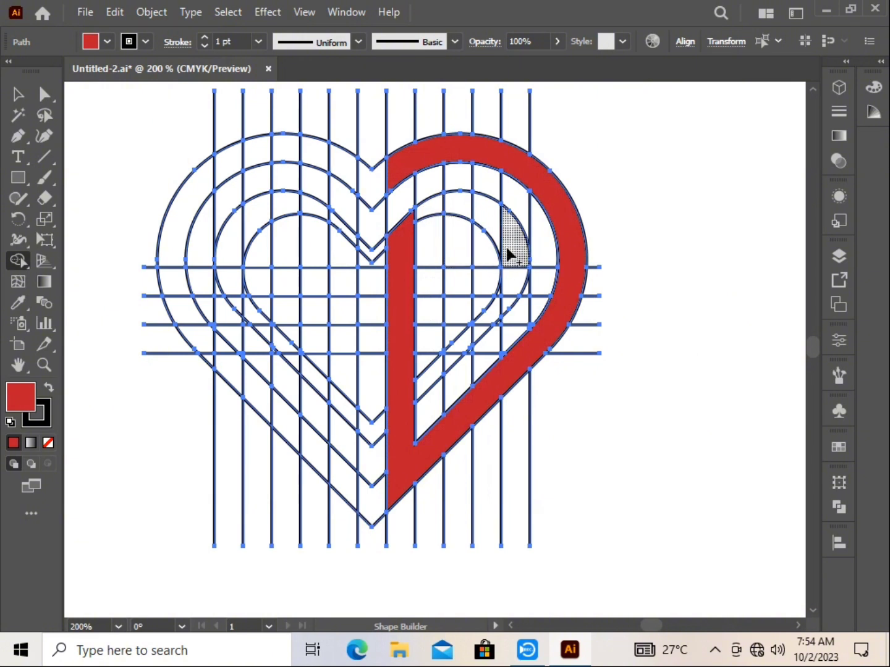
- Merge the curved band, stem and crossbar regions inside the right half into a letter A shape
click(511, 287)
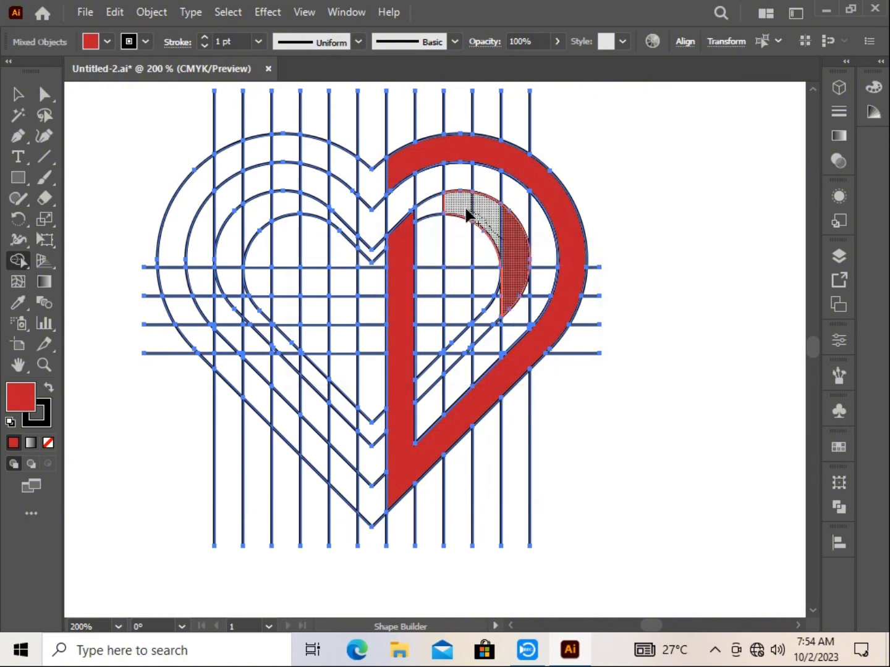
drag(468, 214, 455, 246)
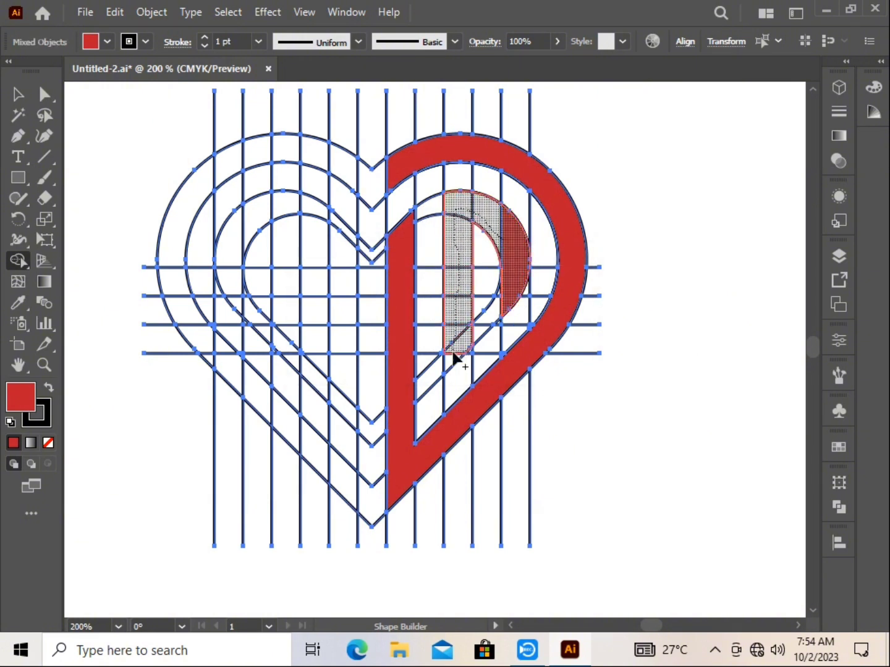
drag(454, 354, 455, 356)
drag(505, 286, 509, 292)
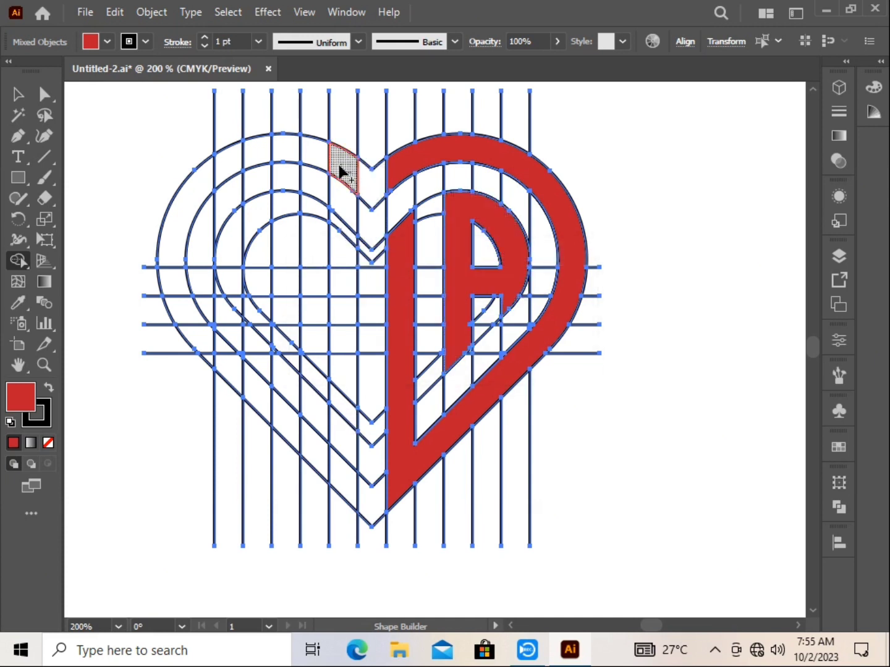
- Merge the left half's outermost band and the column just left of centre into one red shape
mouse_move(340, 170)
mouse_down()
mouse_move(228, 153)
mouse_move(193, 196)
mouse_up()
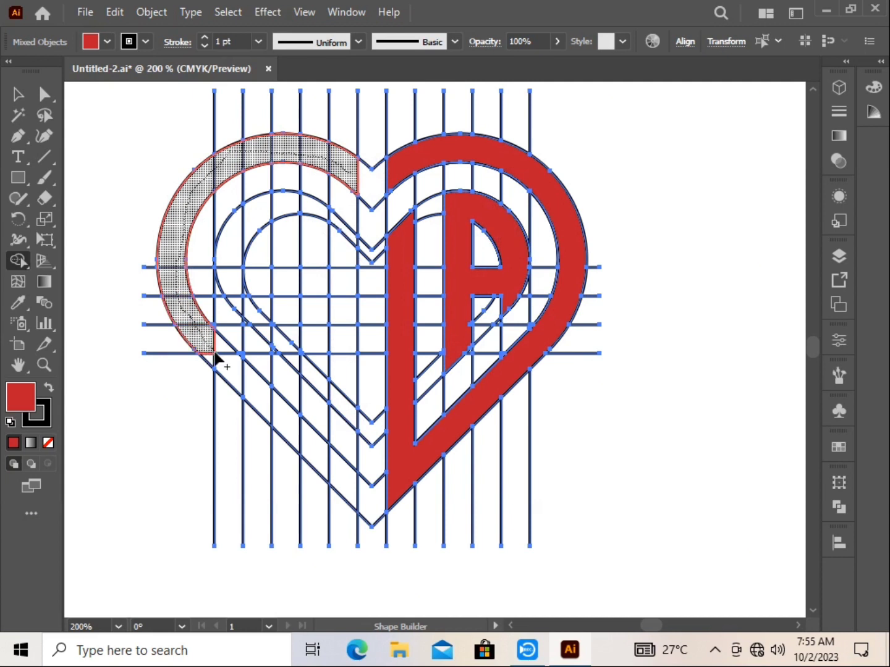
mouse_move(214, 357)
mouse_down()
mouse_move(331, 473)
mouse_move(345, 470)
mouse_up()
drag(343, 232, 346, 464)
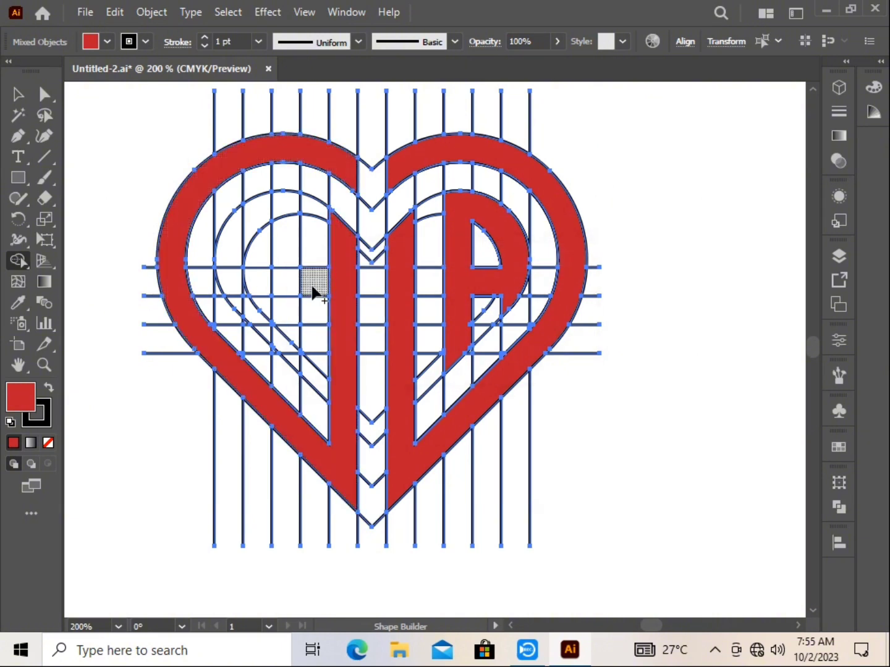
- Merge the curved band, stem and crossbar regions inside the left half into a mirrored letter A shape
mouse_move(293, 214)
mouse_down()
mouse_move(243, 217)
mouse_move(231, 272)
mouse_move(244, 307)
mouse_up()
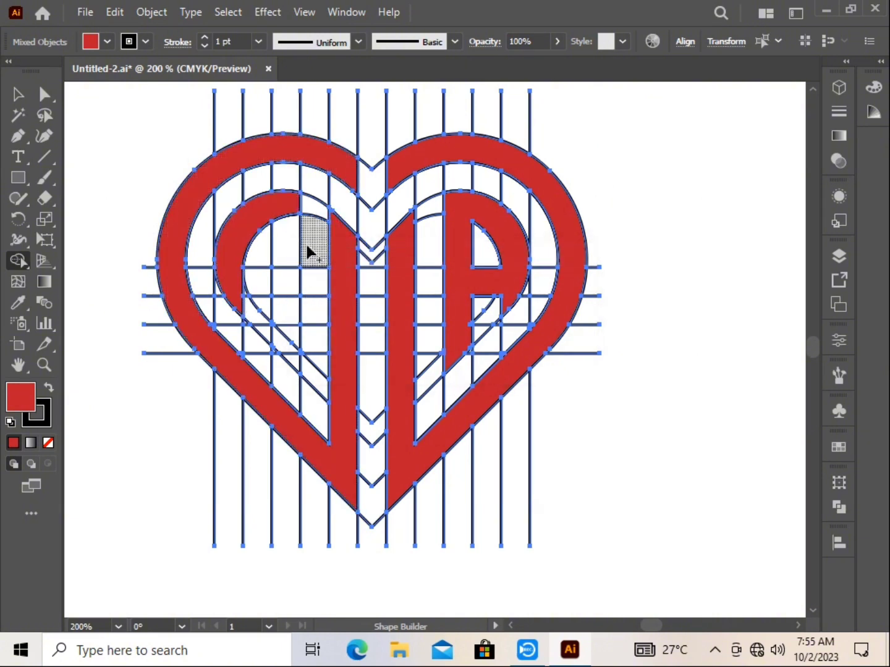
mouse_move(288, 220)
mouse_down()
mouse_move(288, 321)
mouse_move(268, 318)
mouse_up()
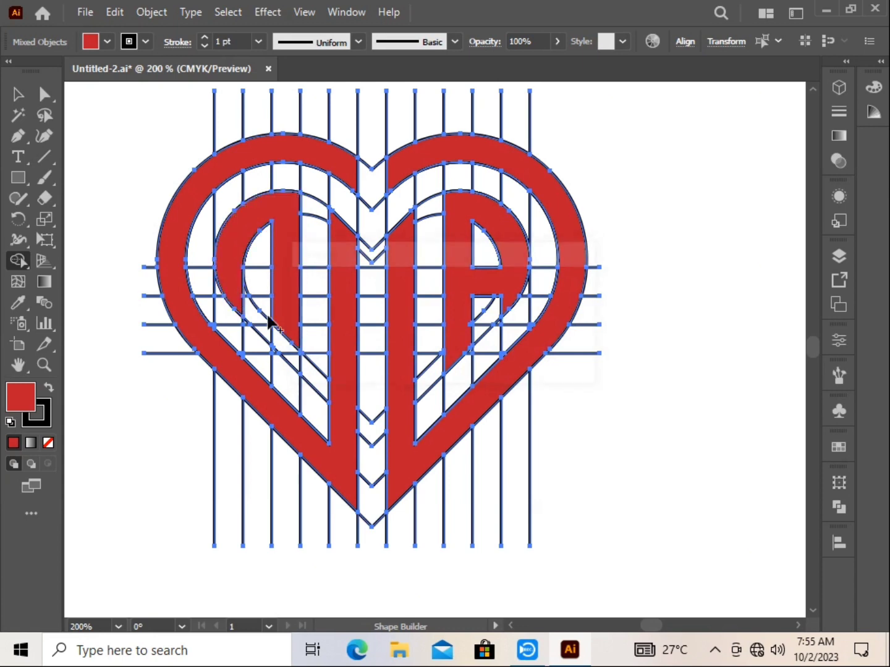
- Merge the small leftover sliver beside the right letter's stem, below the crossbar, into the letter
scroll(329, 273, up, 3)
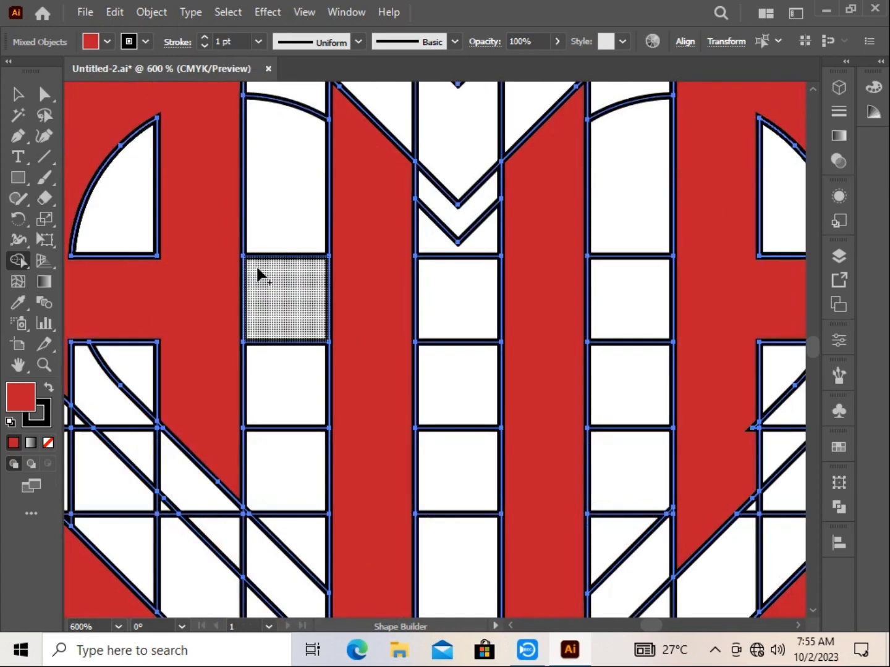
drag(212, 242, 435, 325)
drag(410, 237, 367, 460)
drag(309, 470, 463, 169)
drag(477, 567, 203, 166)
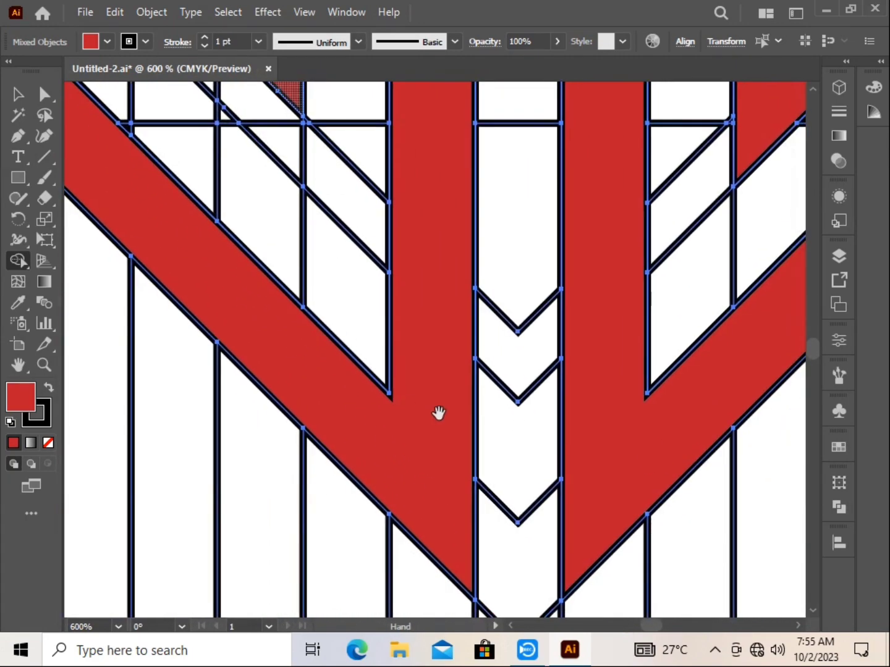
drag(564, 449, 350, 657)
mouse_move(391, 167)
mouse_down()
mouse_move(444, 448)
mouse_move(324, 383)
mouse_up()
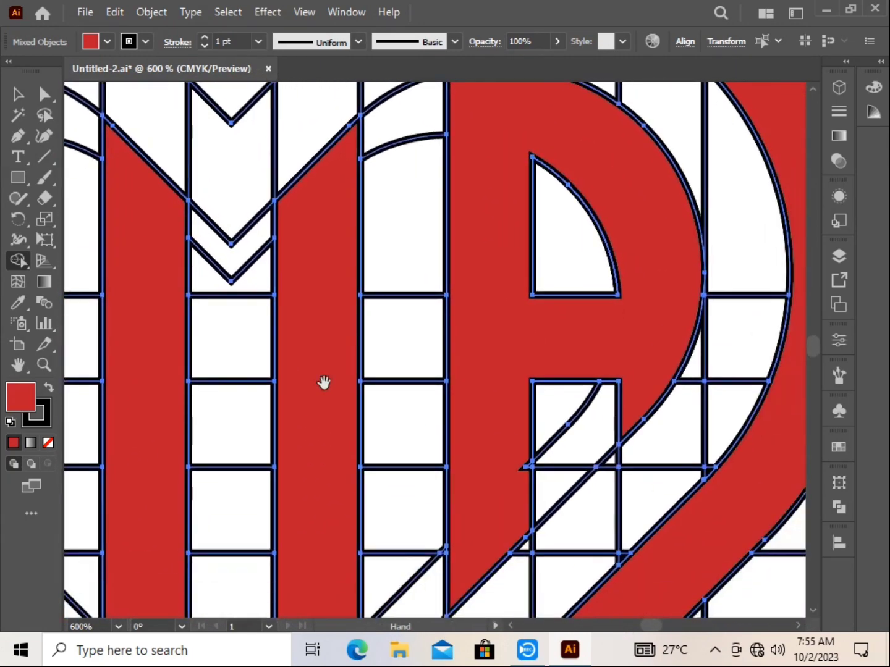
drag(530, 483, 530, 484)
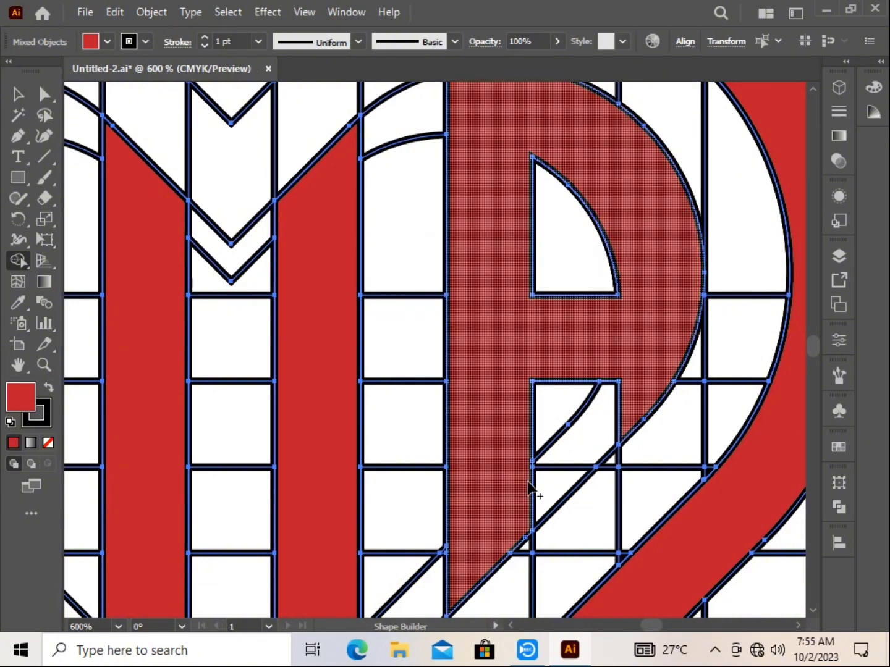
drag(647, 309, 571, 340)
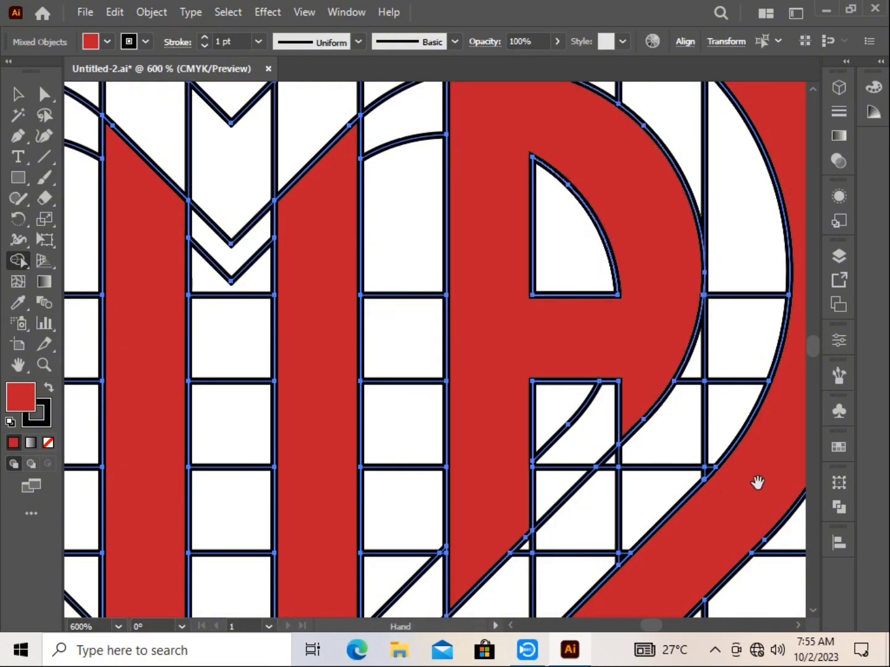
- Examine the edges of the merged red shapes in both heart halves for remaining gaps or slivers
mouse_move(757, 482)
mouse_down()
mouse_move(617, 176)
mouse_move(507, 413)
mouse_up()
mouse_move(572, 170)
mouse_down()
mouse_move(609, 436)
mouse_move(788, 553)
mouse_up()
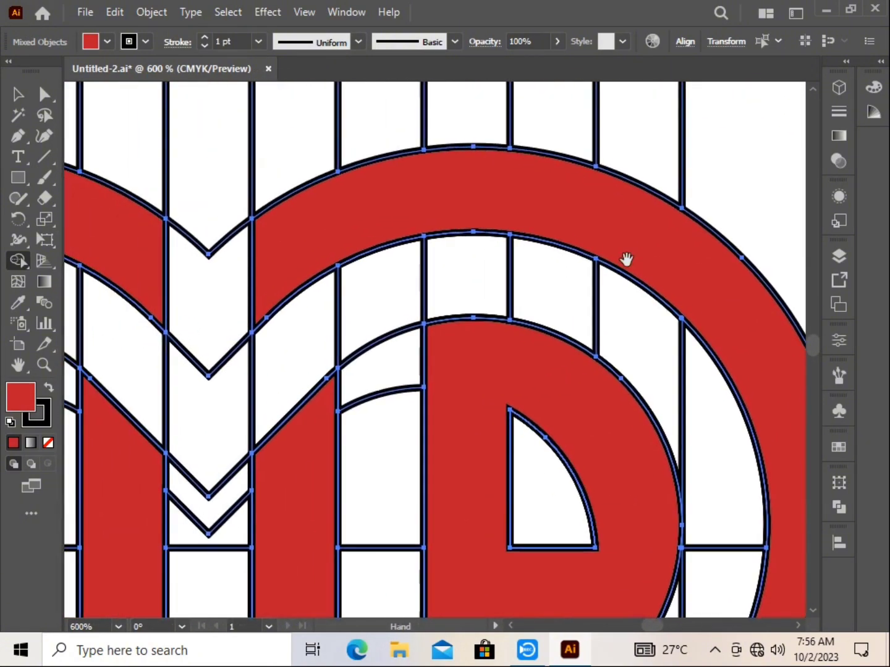
drag(221, 304, 475, 3)
drag(357, 292, 518, 176)
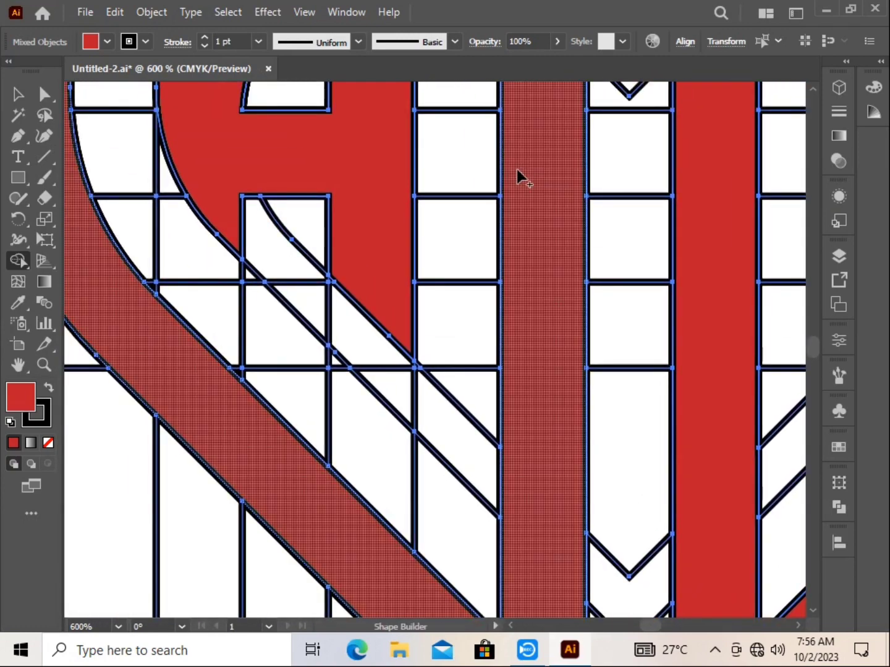
scroll(458, 211, down, 1)
drag(482, 238, 437, 380)
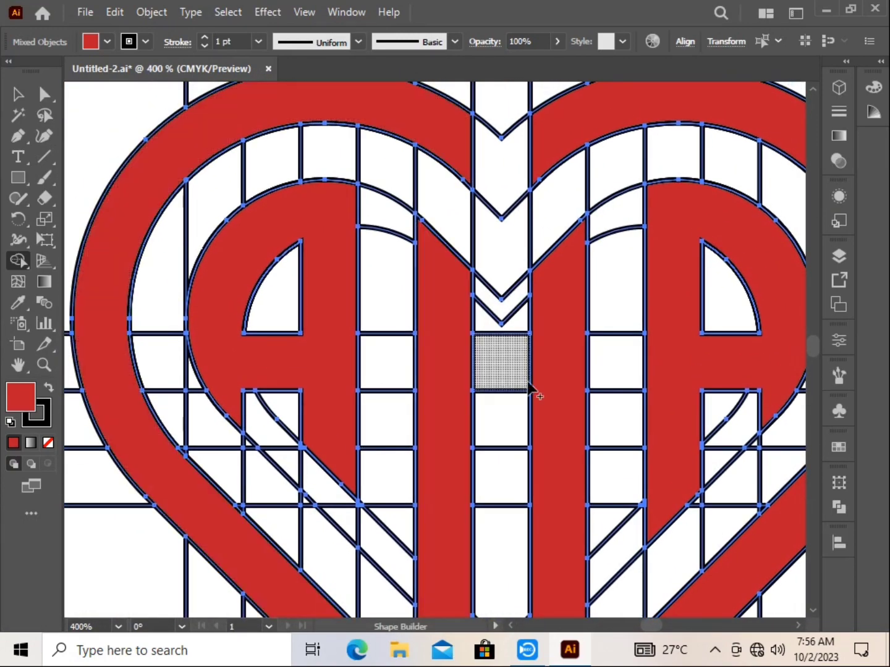
scroll(559, 412, down, 2)
drag(566, 402, 476, 328)
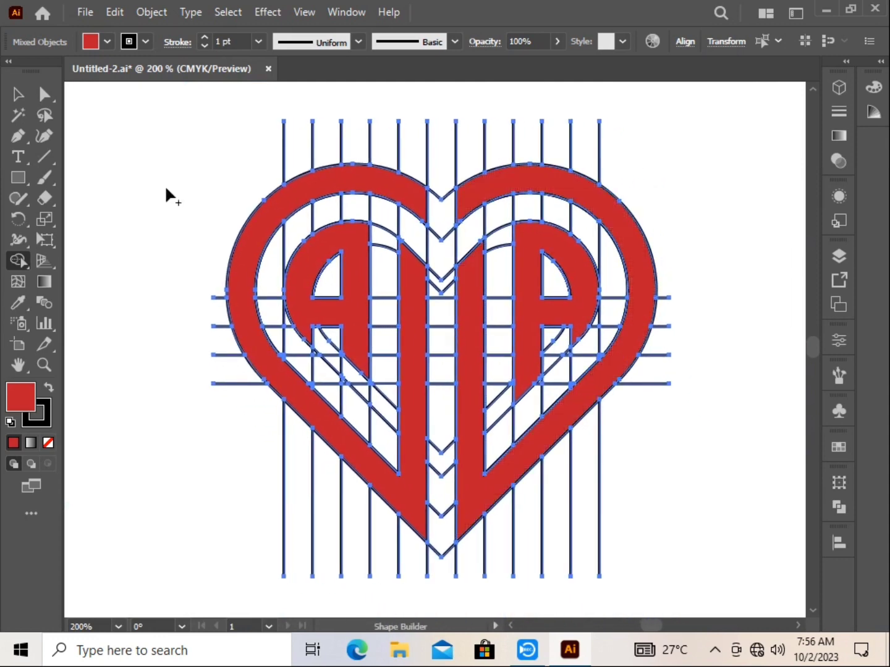
- Select all leftover unfilled construction lines with the Magic Wand and delete them
key(v)
click(173, 147)
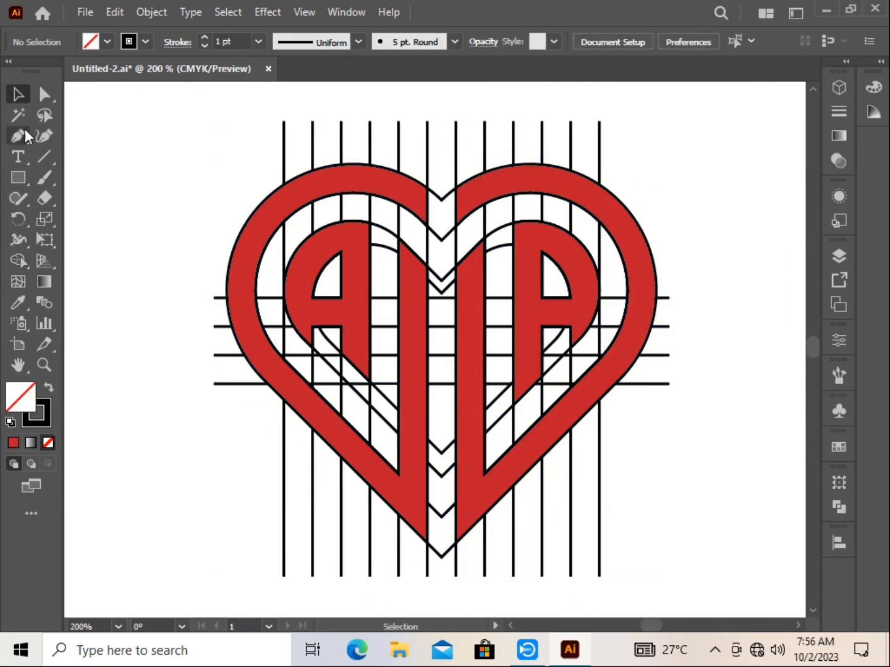
click(283, 152)
key(Delete)
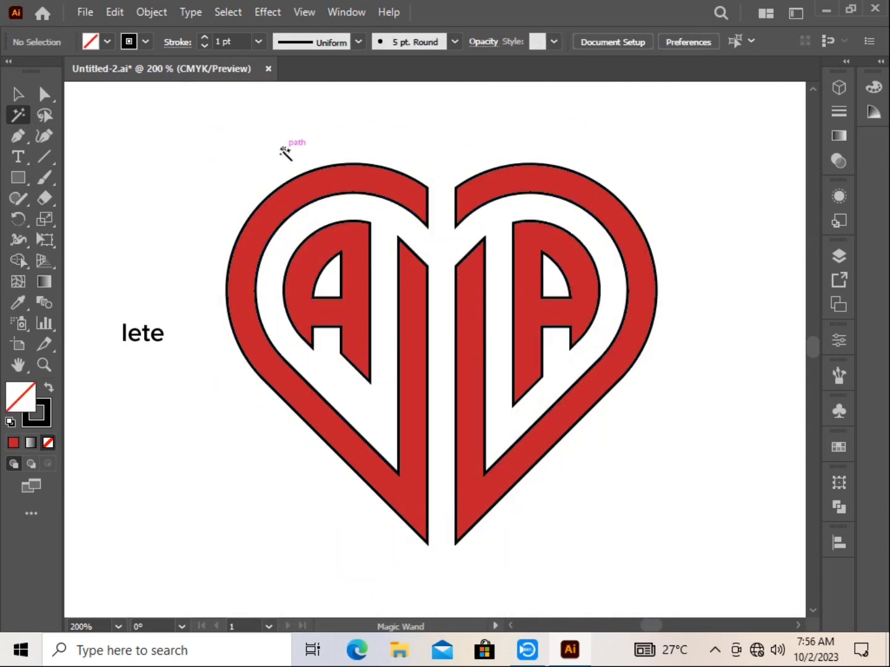
- Select all the red heart shapes and remove their black stroke
key(v)
drag(296, 253, 600, 495)
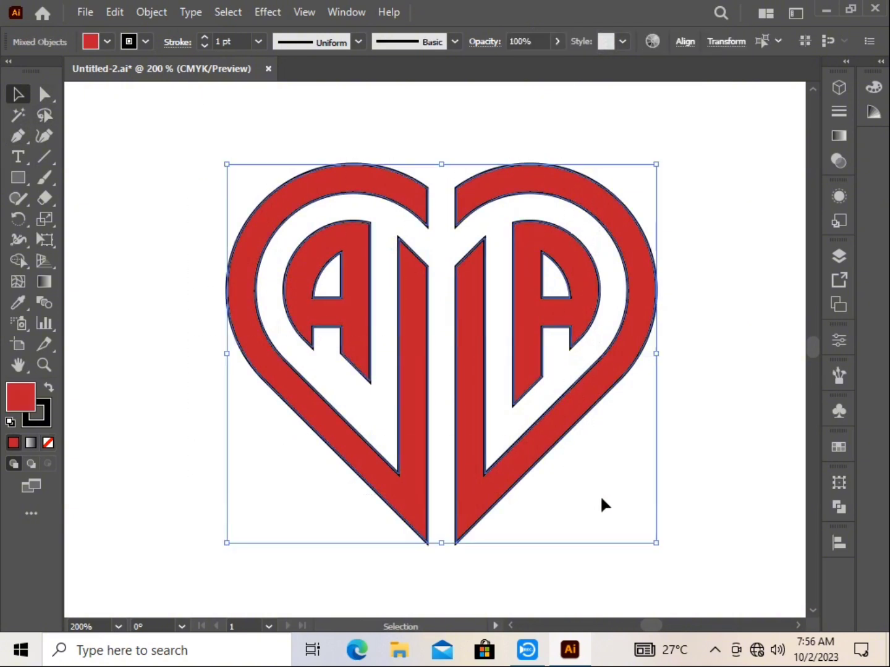
click(48, 411)
click(48, 442)
click(93, 434)
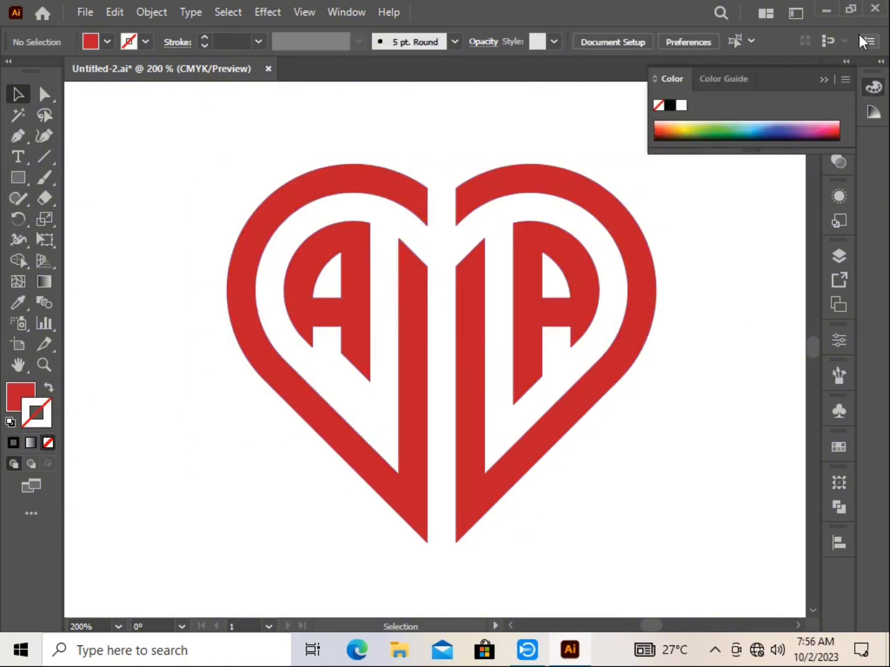
click(823, 80)
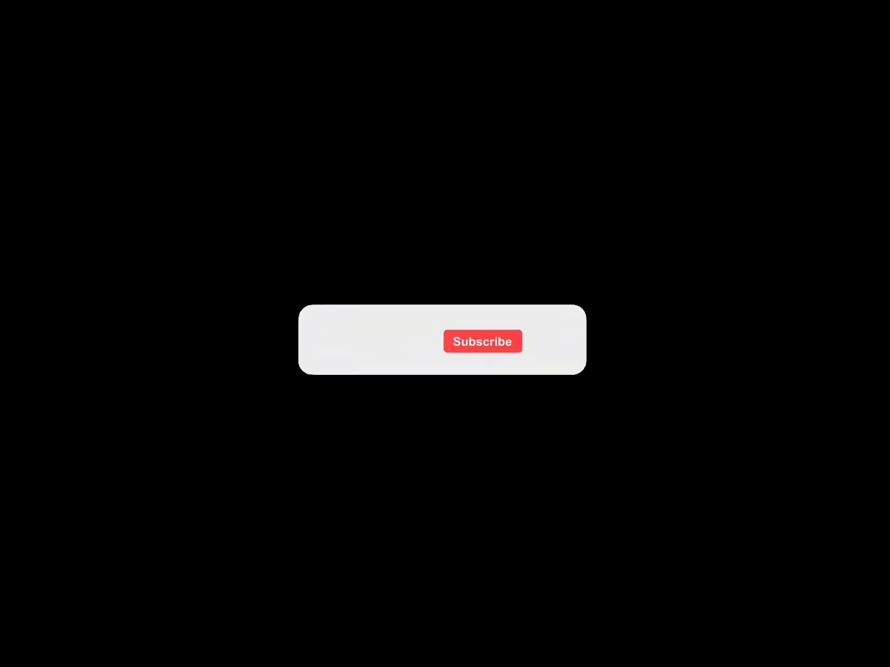